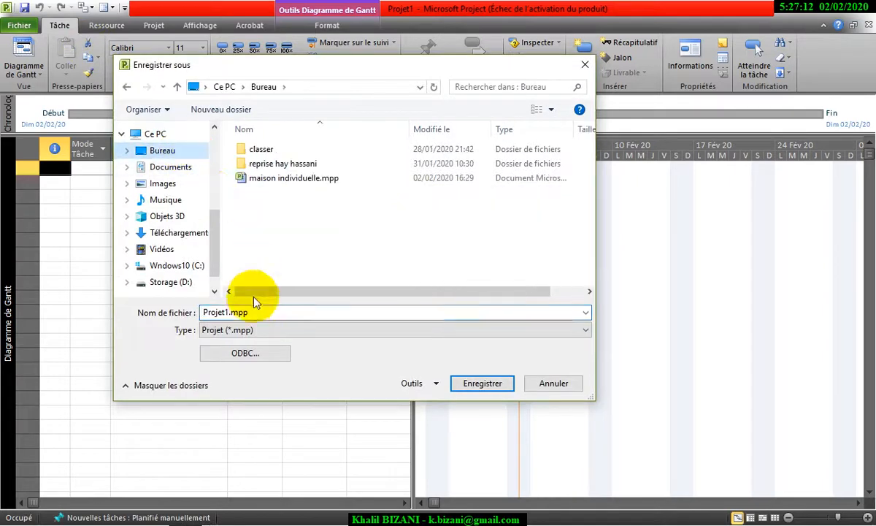
Step: Save the project on the Bureau (desktop) under the file name "maison 2"
{"action": "left_click", "coordinate": [279, 317]}
{"action": "type", "text": "maison 2"}
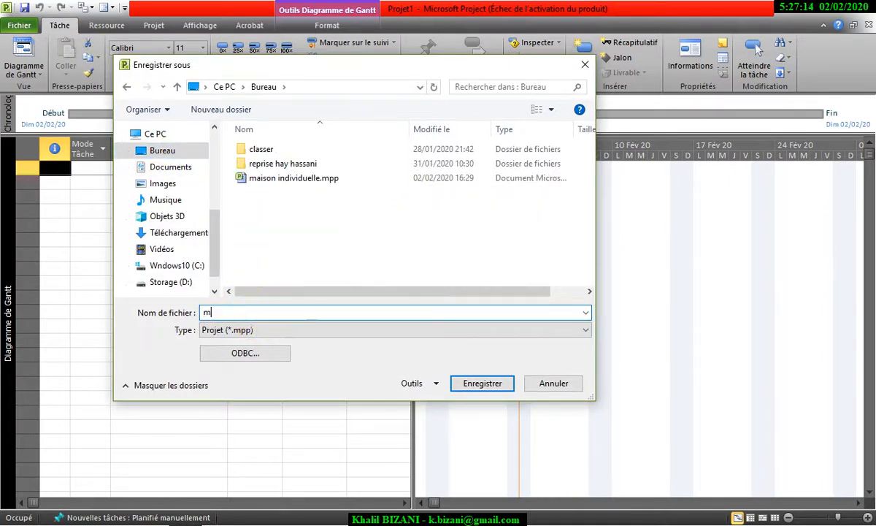
{"action": "left_click", "coordinate": [482, 384]}
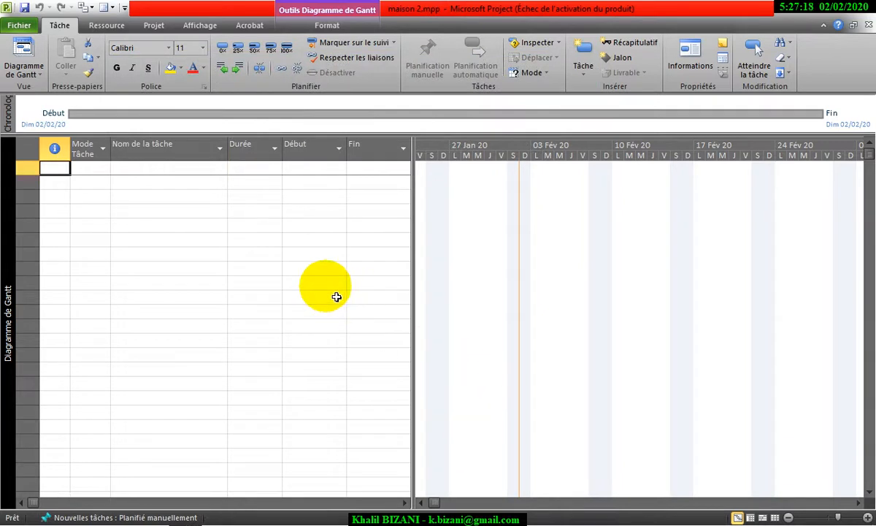
Step: Enter the task "études" in the first row and the task "travaux" in row 6
{"action": "left_click", "coordinate": [186, 168]}
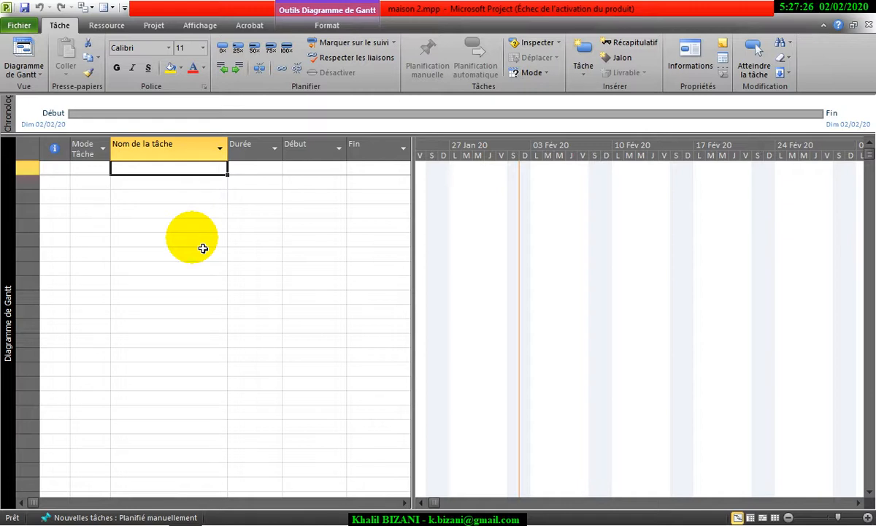
{"action": "type", "text": "études"}
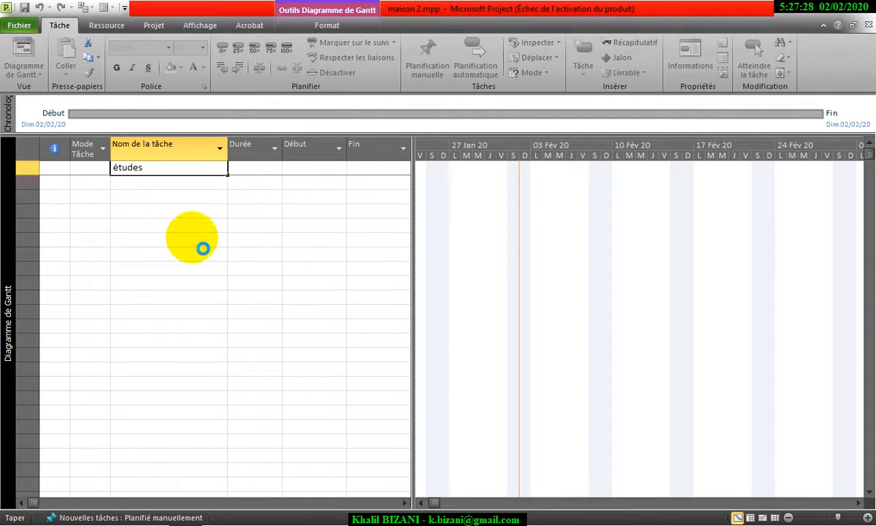
{"action": "key", "text": "Return"}
{"action": "left_click", "coordinate": [201, 240]}
{"action": "type", "text": "trv"}
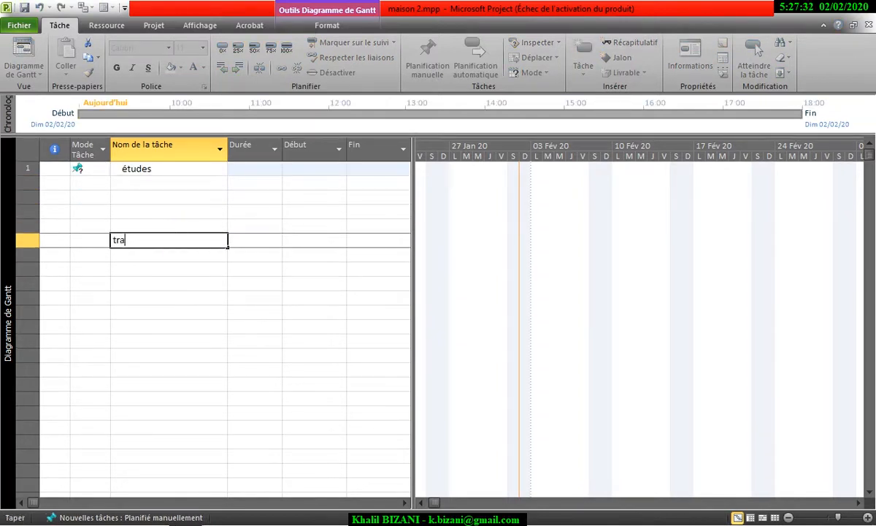
{"action": "type", "text": "vaux"}
{"action": "key", "text": "Return"}
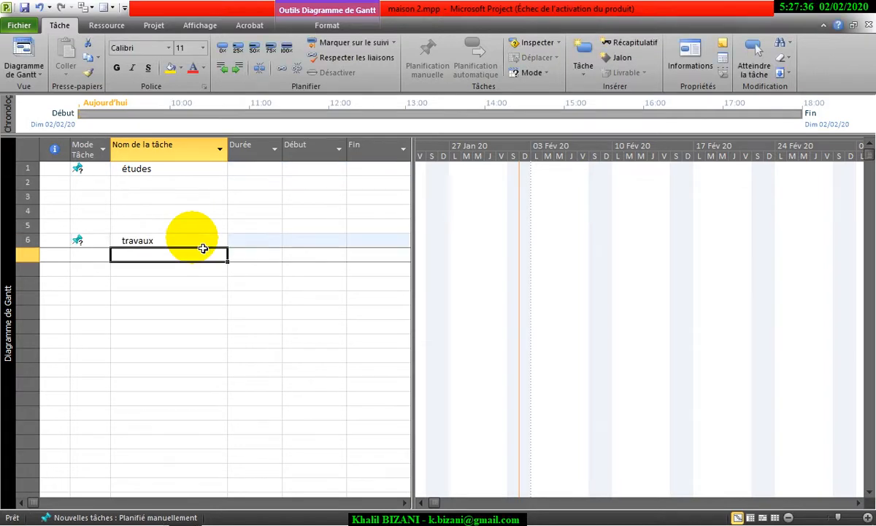
Step: Add the tasks "études archi" and "études d ingénierie" in rows 2 and 3, below "études"
{"action": "key", "text": "Up"}
{"action": "key", "text": "Up"}
{"action": "key", "text": "Up"}
{"action": "key", "text": "Up"}
{"action": "key", "text": "Up"}
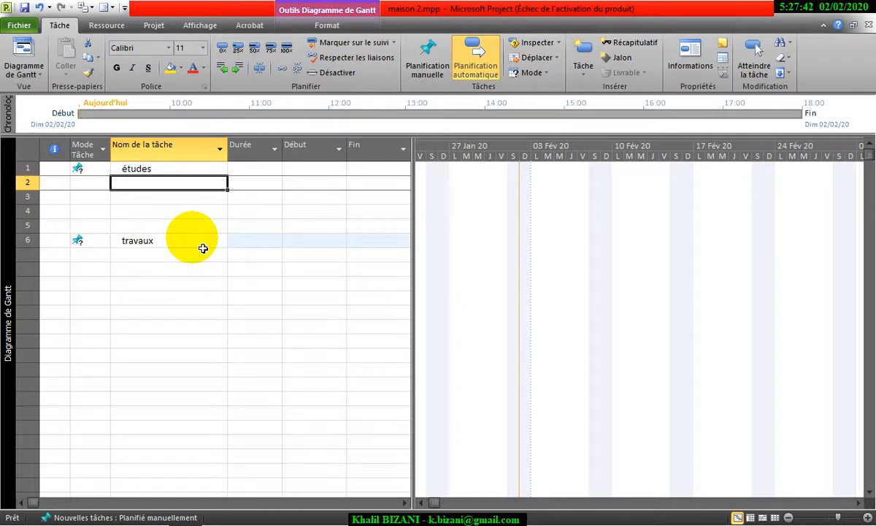
{"action": "type", "text": "études archi"}
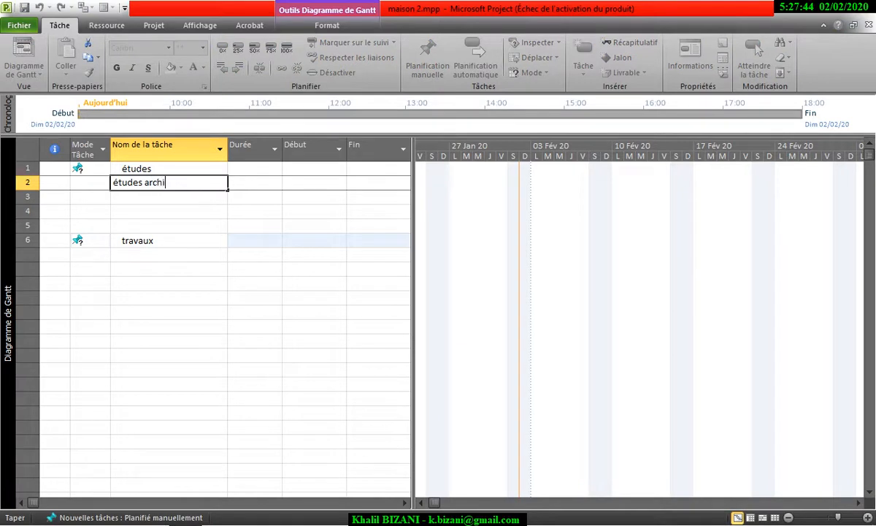
{"action": "key", "text": "Return"}
{"action": "type", "text": "énie"}
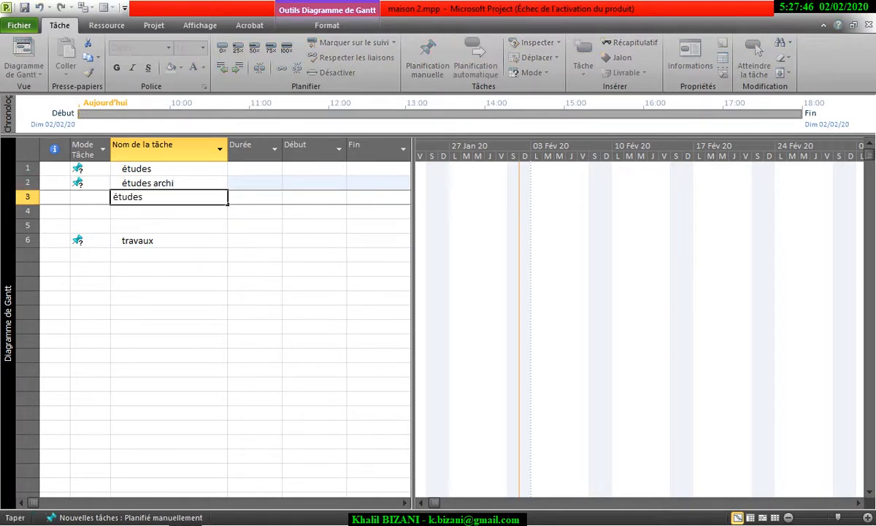
{"action": "type", "text": "rie"}
{"action": "left_click", "coordinate": [179, 213]}
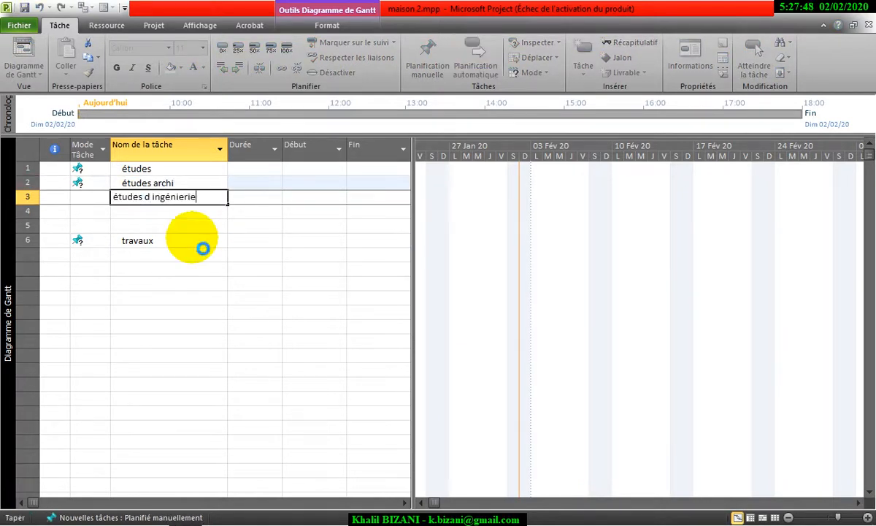
Step: Indent "études archi" and "études d ingénierie" one level as subtasks of "études"
{"action": "left_click_drag", "start_coordinate": [167, 183], "coordinate": [180, 199]}
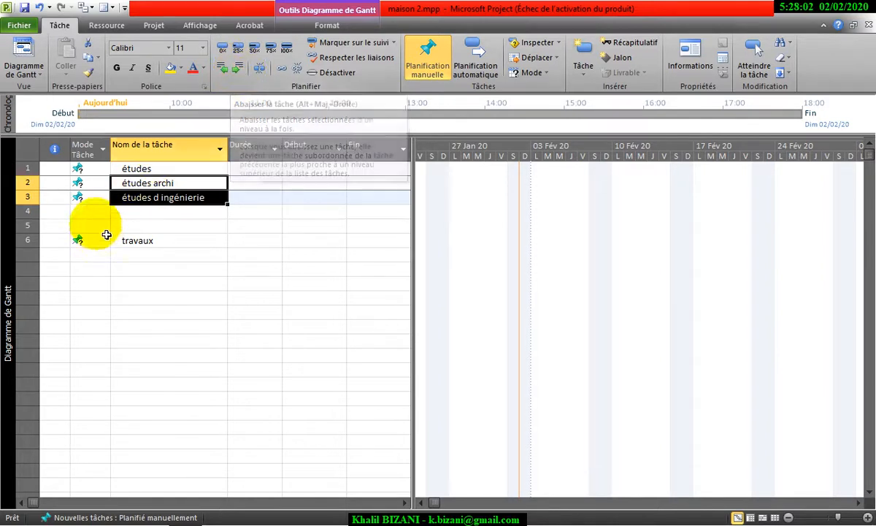
{"action": "left_click", "coordinate": [240, 68]}
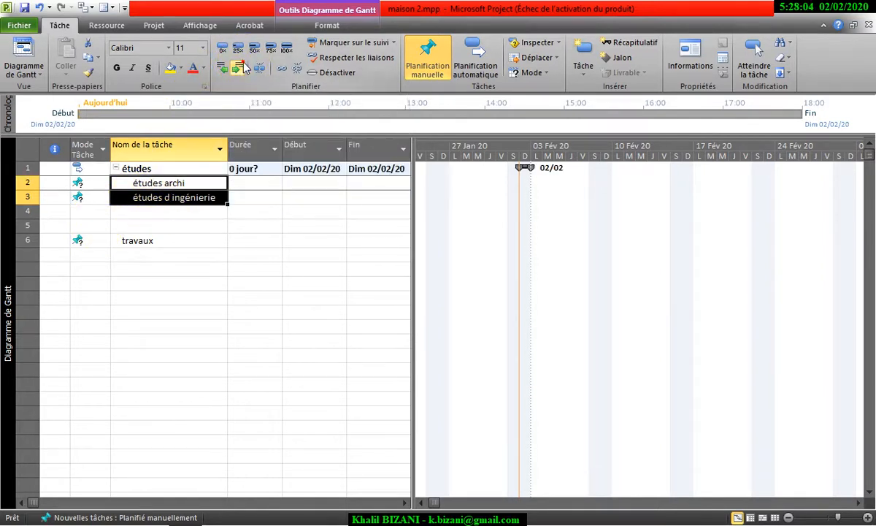
{"action": "left_click", "coordinate": [175, 199]}
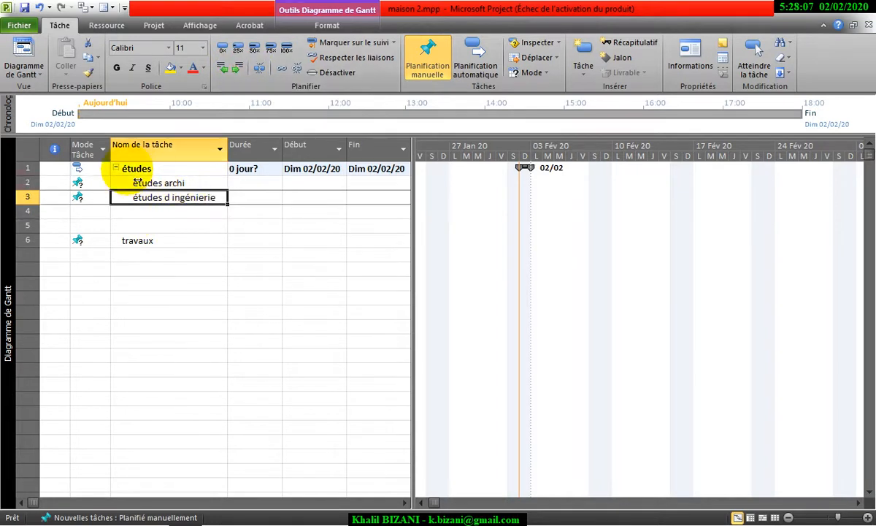
Step: Collapse the subtasks of the "études" summary task and expand them again
{"action": "left_click", "coordinate": [135, 172]}
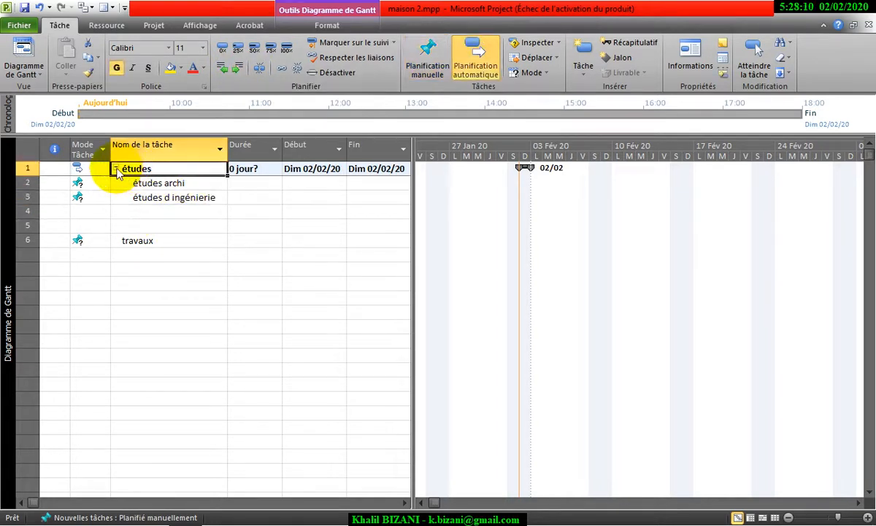
{"action": "left_click", "coordinate": [116, 169]}
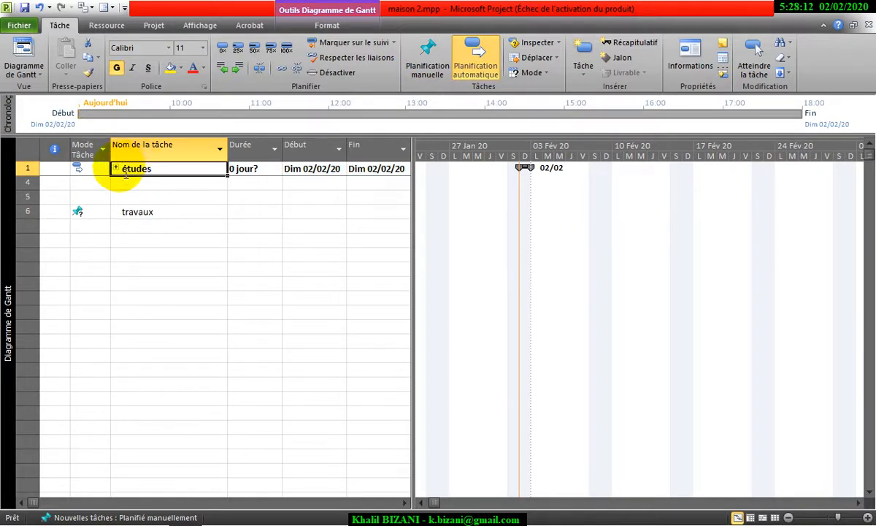
{"action": "left_click", "coordinate": [116, 169]}
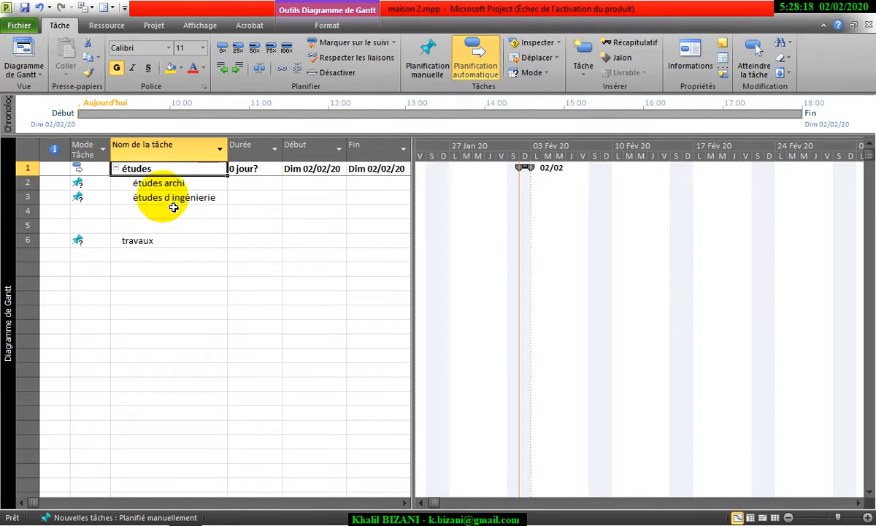
Step: Add the tasks "structure", "réseaux" and "finition" in the three rows below "travaux"
{"action": "left_click", "coordinate": [161, 255]}
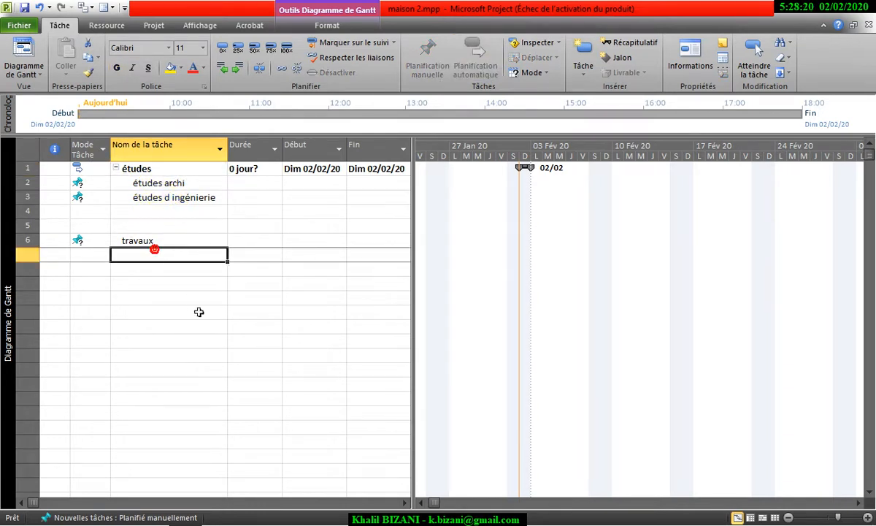
{"action": "type", "text": "structure"}
{"action": "key", "text": "Return"}
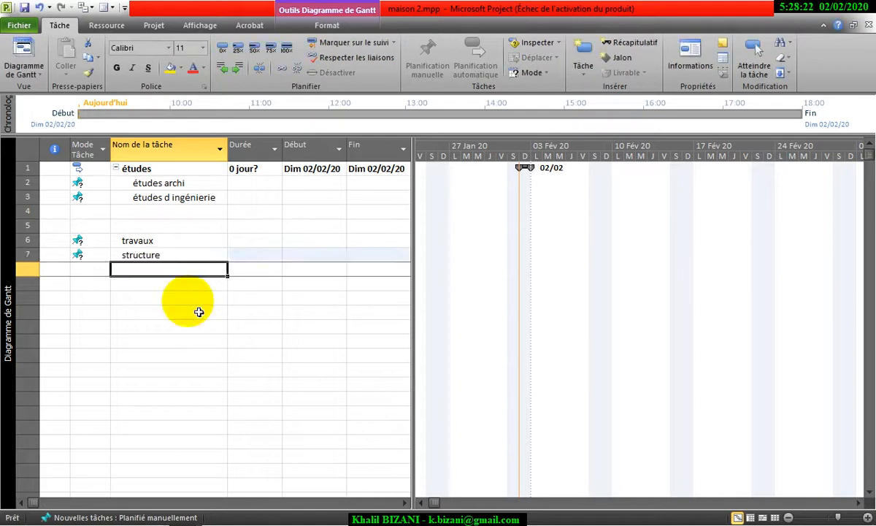
{"action": "type", "text": "réseaux"}
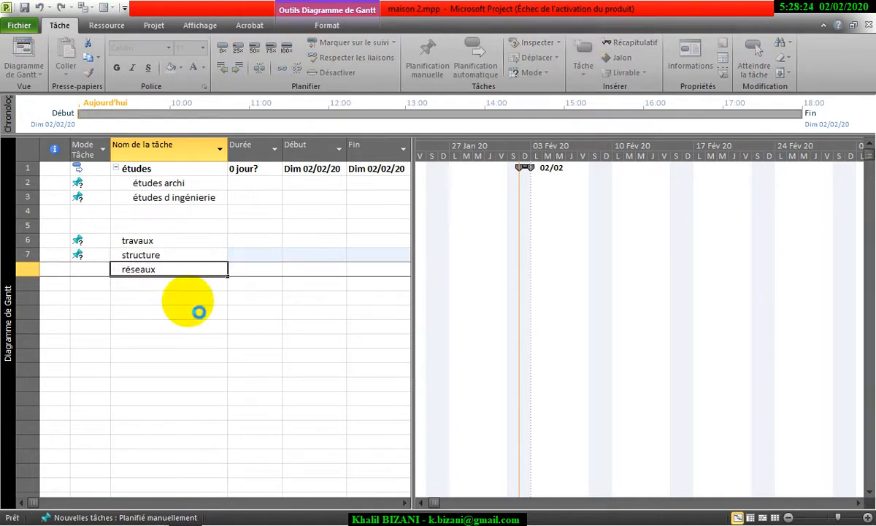
{"action": "key", "text": "Return"}
{"action": "type", "text": "finitio"}
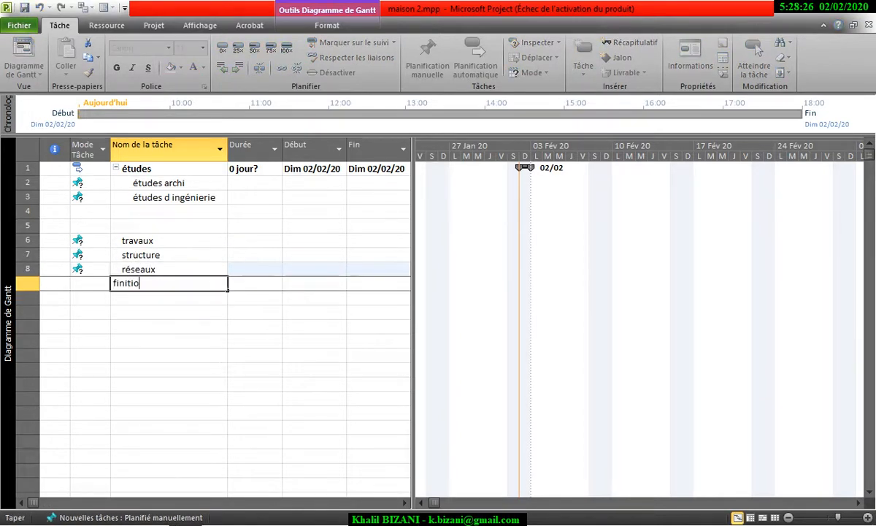
{"action": "type", "text": "n"}
{"action": "key", "text": "Return"}
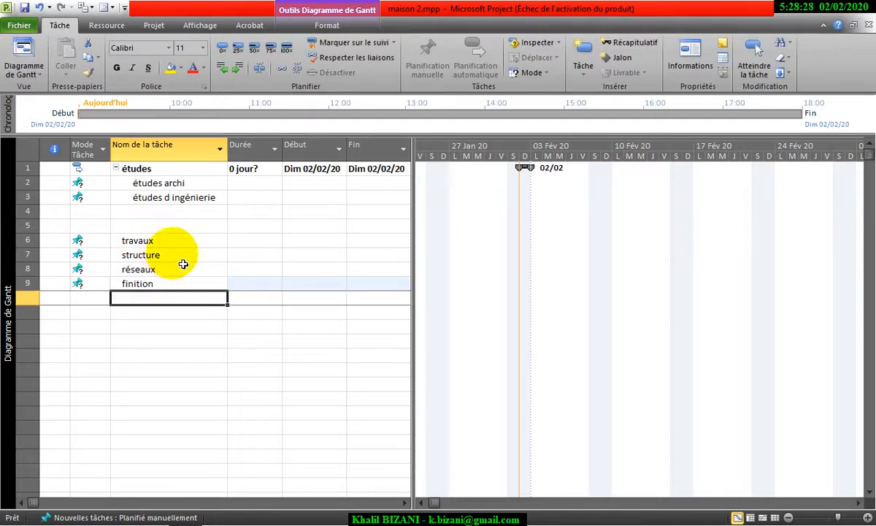
Step: Indent "structure", "réseaux" and "finition" one level as subtasks of "travaux"
{"action": "left_click_drag", "start_coordinate": [175, 253], "coordinate": [176, 288]}
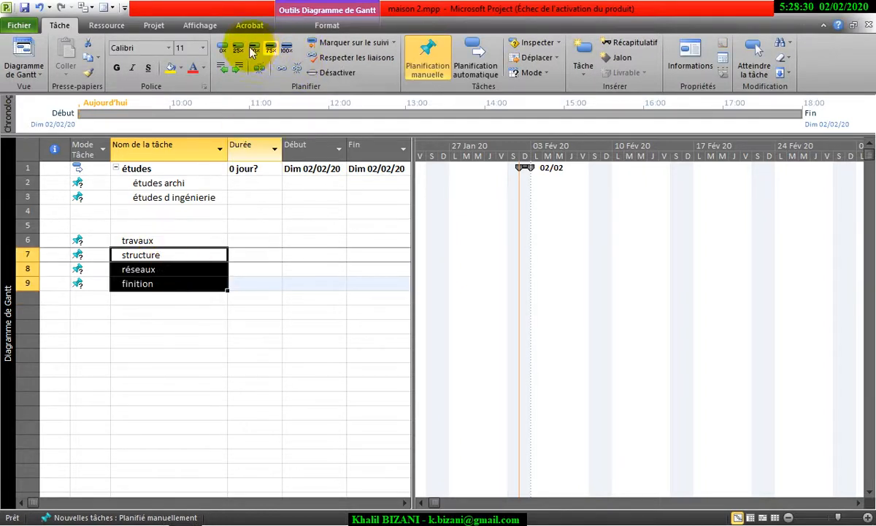
{"action": "left_click", "coordinate": [235, 68]}
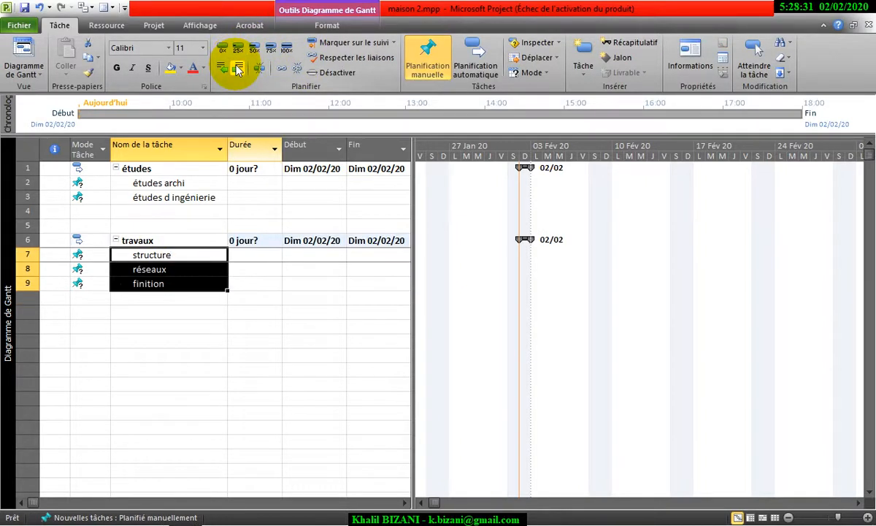
{"action": "left_click", "coordinate": [193, 270]}
{"action": "left_click", "coordinate": [192, 247]}
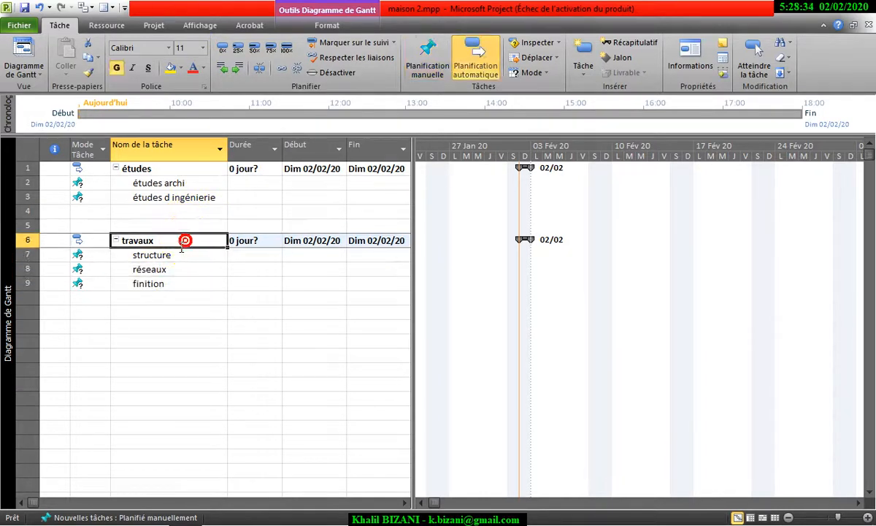
{"action": "left_click", "coordinate": [188, 257]}
{"action": "left_click", "coordinate": [184, 283]}
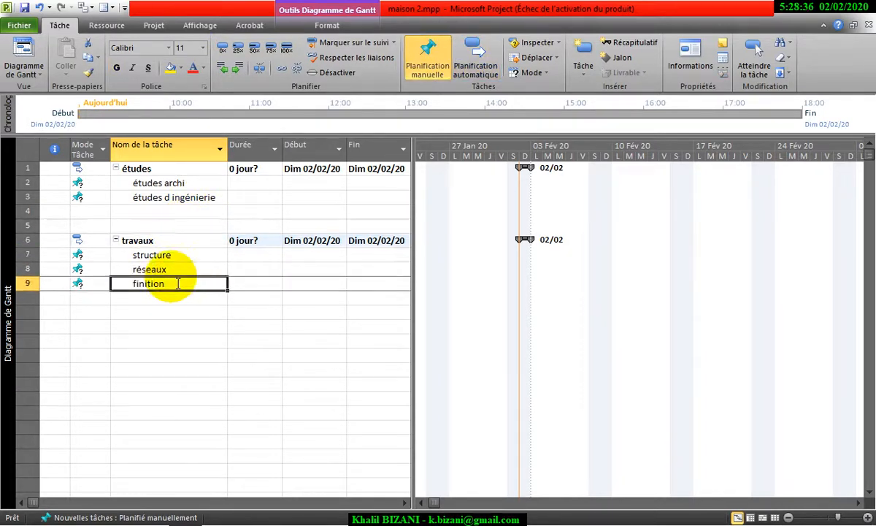
{"action": "left_click", "coordinate": [178, 268]}
{"action": "left_click", "coordinate": [178, 260]}
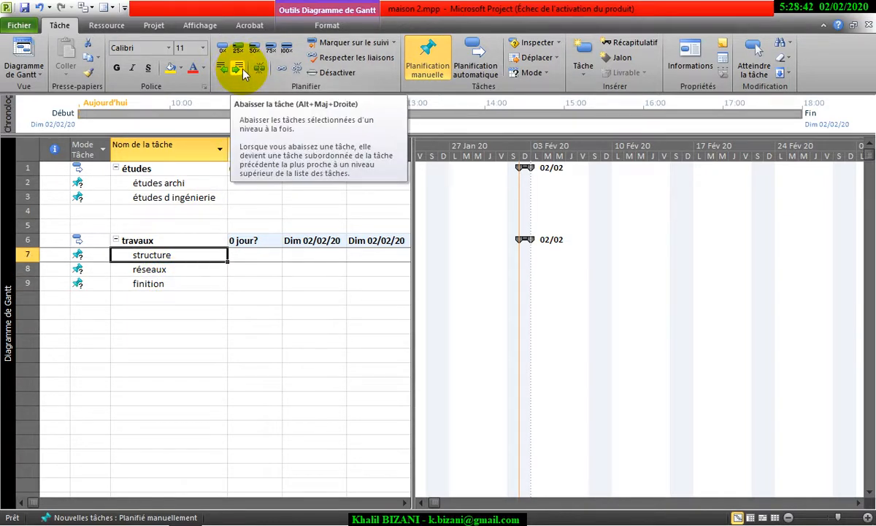
Step: Enter the task "acquisition du terrain" in the empty row 4, below "études d ingénierie"
{"action": "left_click", "coordinate": [178, 212]}
{"action": "type", "text": "éude"}
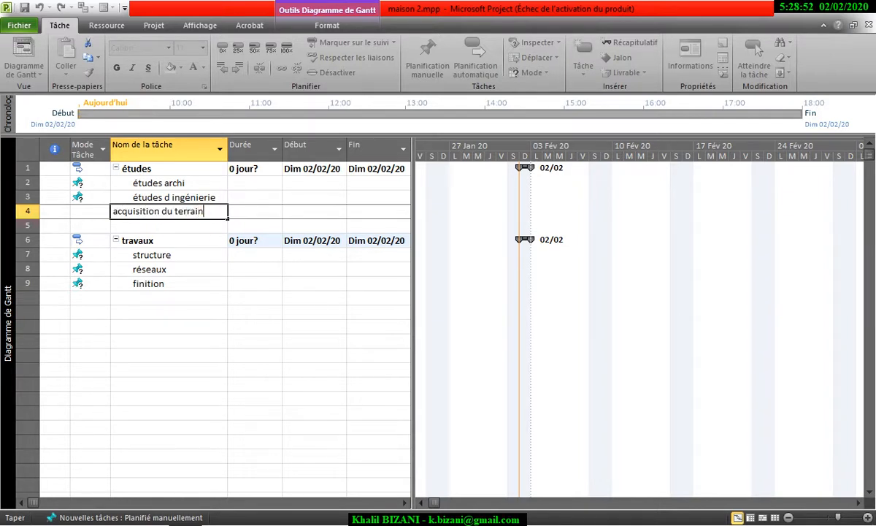
{"action": "key", "text": "Return"}
Step: Move the "acquisition du terrain" task from row 4 to the first row, above "études"
{"action": "left_click", "coordinate": [174, 216]}
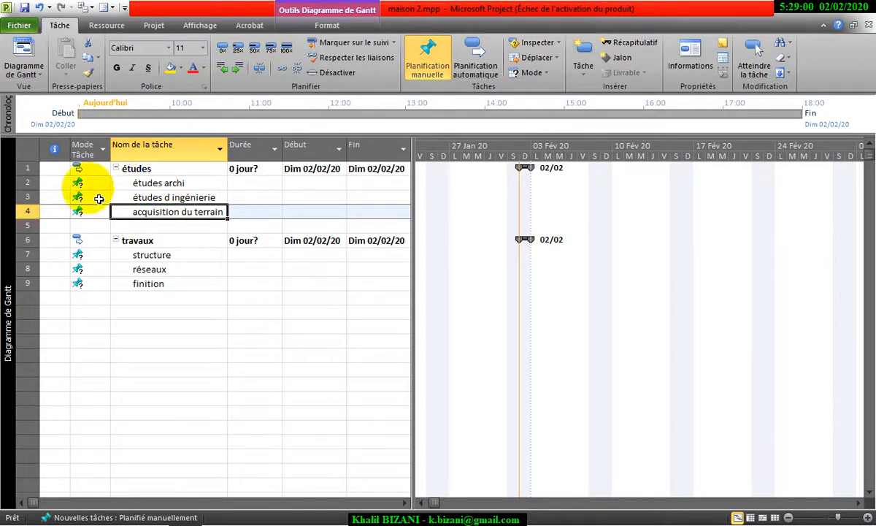
{"action": "left_click", "coordinate": [34, 214]}
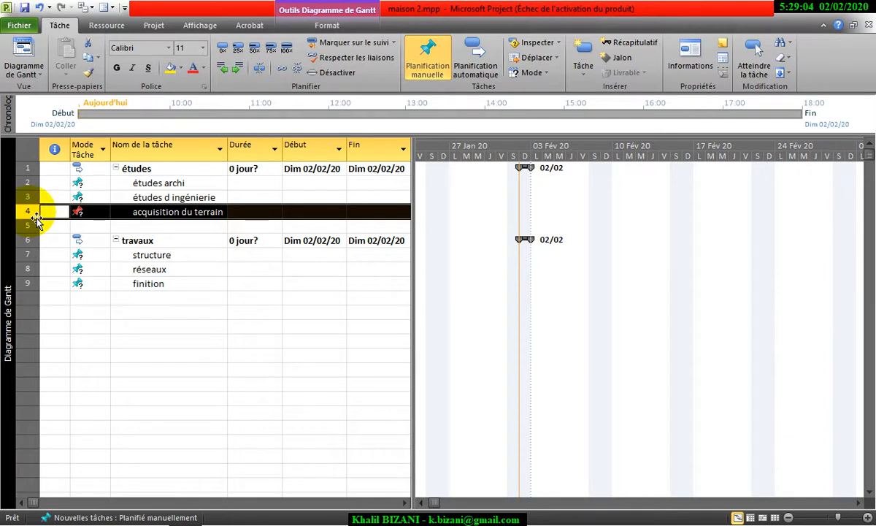
{"action": "left_click", "coordinate": [34, 214]}
{"action": "left_click_drag", "start_coordinate": [31, 213], "coordinate": [36, 168]}
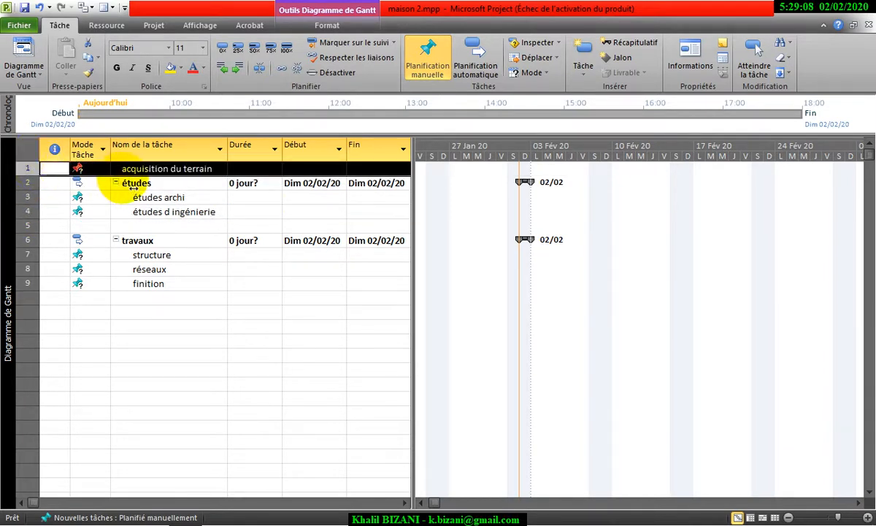
{"action": "left_click", "coordinate": [168, 170]}
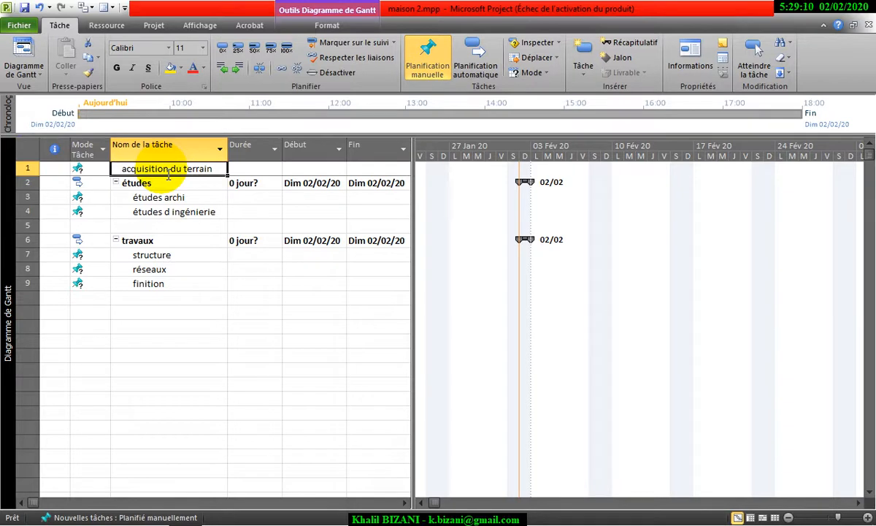
Step: Delete the empty row 5 between "études d ingénierie" and "travaux"
{"action": "left_click", "coordinate": [165, 226]}
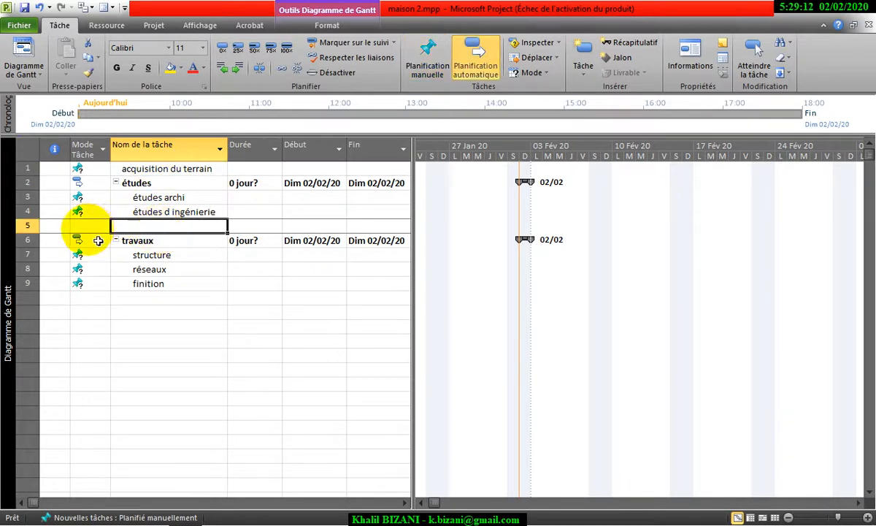
{"action": "left_click", "coordinate": [40, 229]}
{"action": "right_click", "coordinate": [40, 232]}
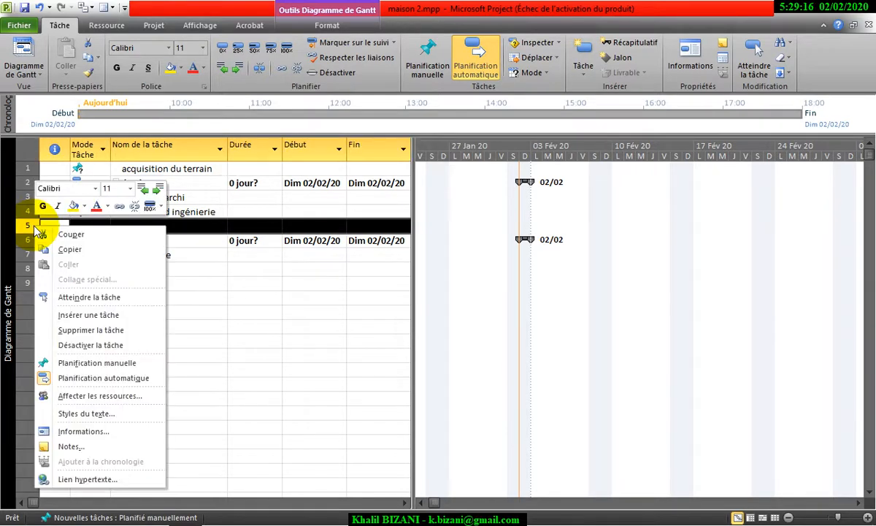
{"action": "left_click", "coordinate": [98, 333]}
{"action": "left_click", "coordinate": [185, 269]}
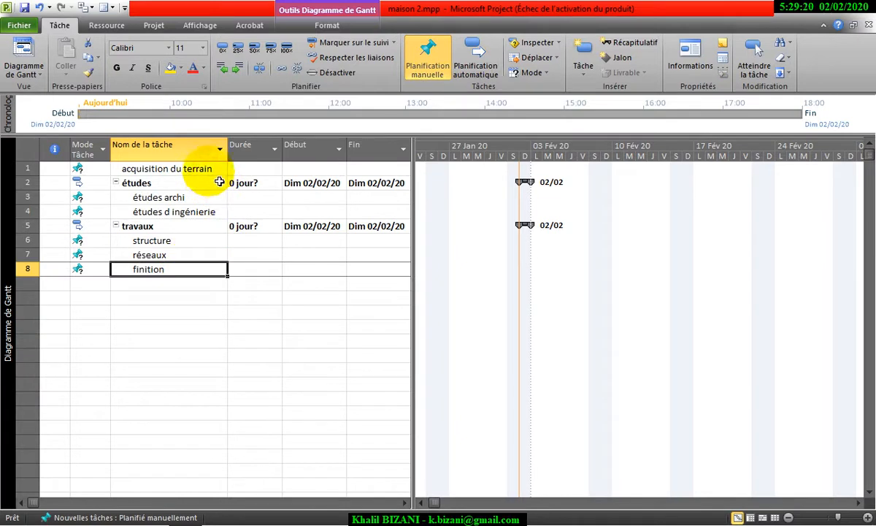
{"action": "left_click", "coordinate": [194, 167]}
{"action": "left_click", "coordinate": [186, 181]}
{"action": "left_click", "coordinate": [185, 197]}
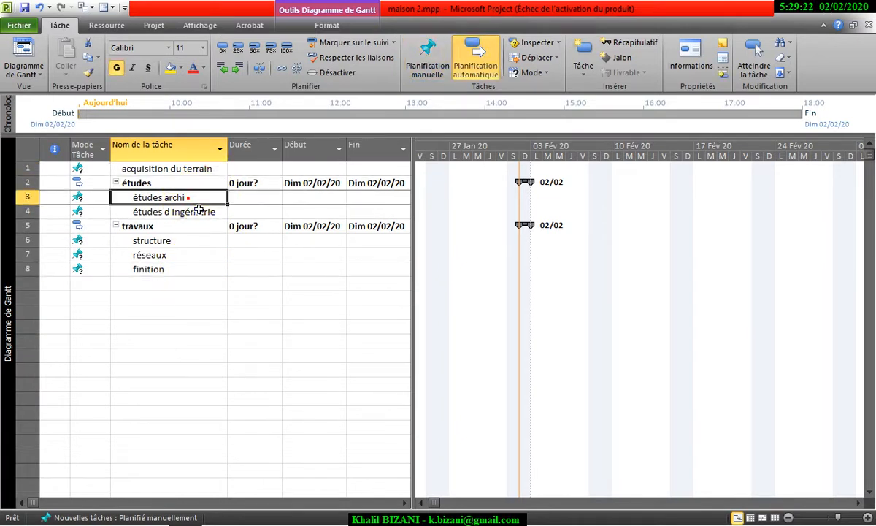
{"action": "left_click", "coordinate": [186, 210]}
{"action": "left_click", "coordinate": [183, 226]}
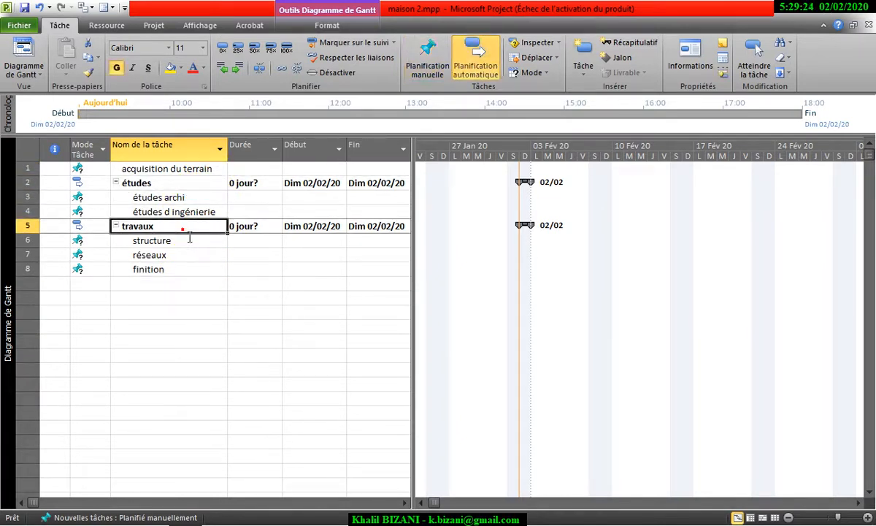
{"action": "left_click", "coordinate": [191, 246]}
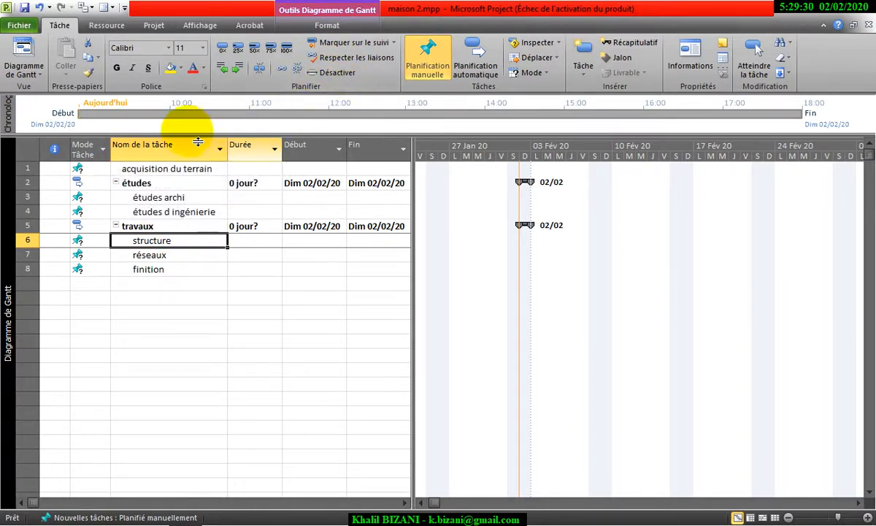
Step: Insert a WBS column before the "Nom de la tâche" column and narrow it
{"action": "left_click", "coordinate": [158, 158]}
{"action": "right_click", "coordinate": [152, 153]}
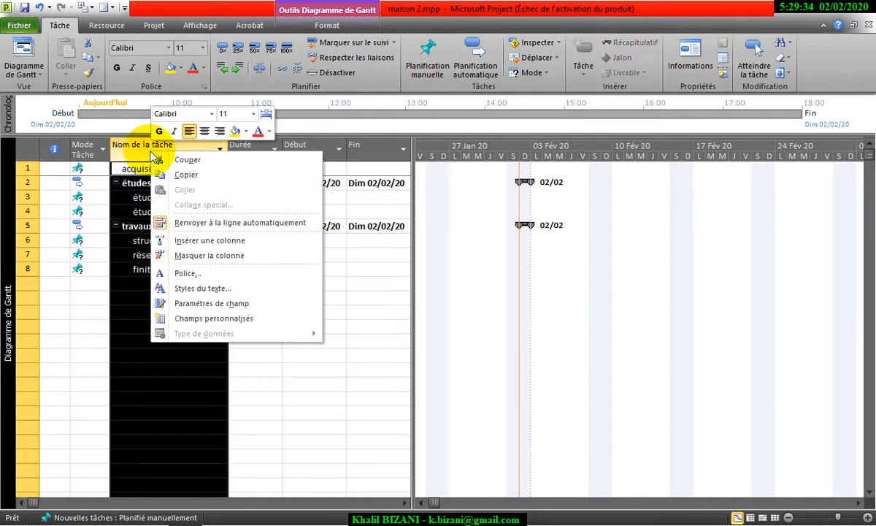
{"action": "left_click", "coordinate": [219, 240]}
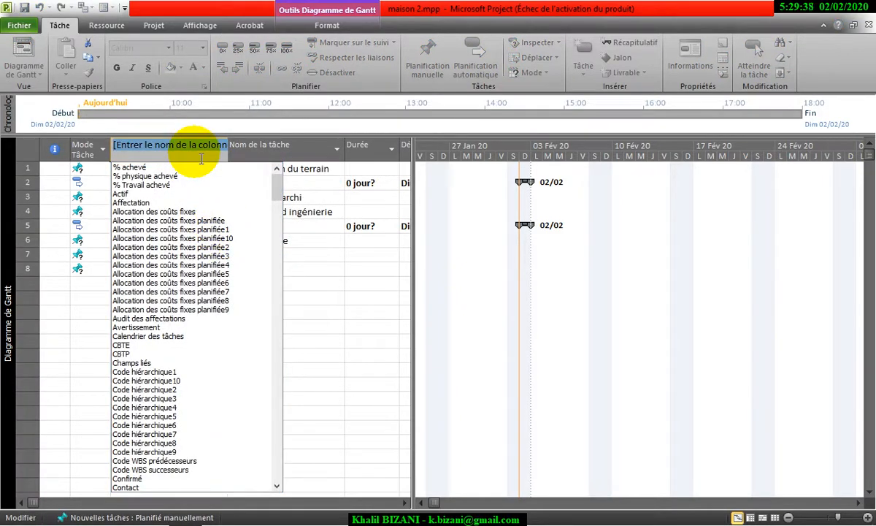
{"action": "type", "text": "WBS"}
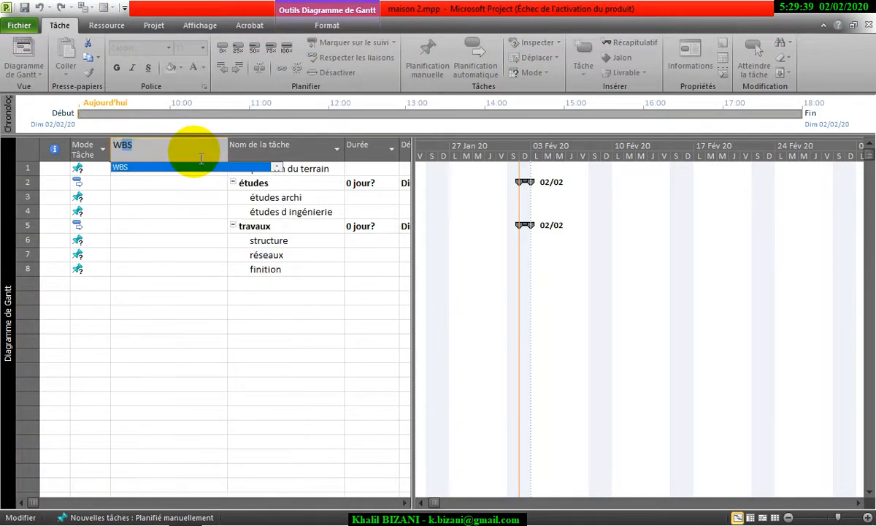
{"action": "left_click", "coordinate": [161, 169]}
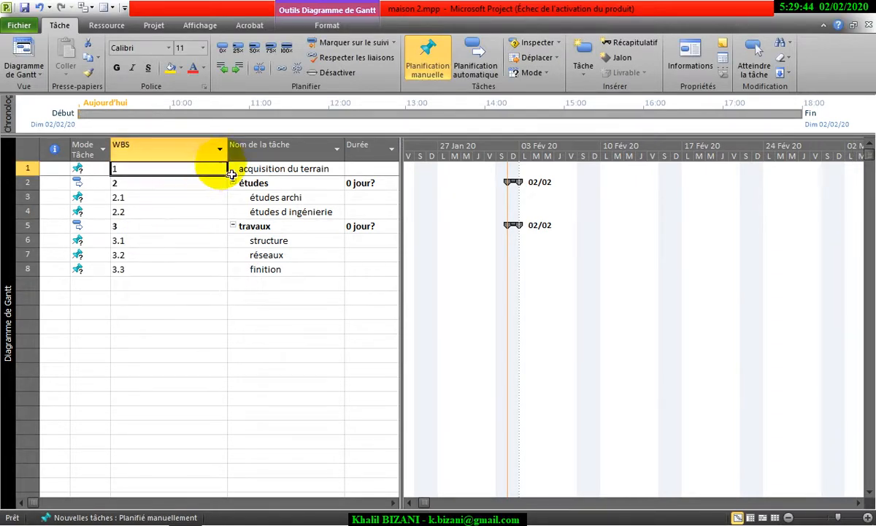
{"action": "left_click_drag", "start_coordinate": [229, 161], "coordinate": [165, 160]}
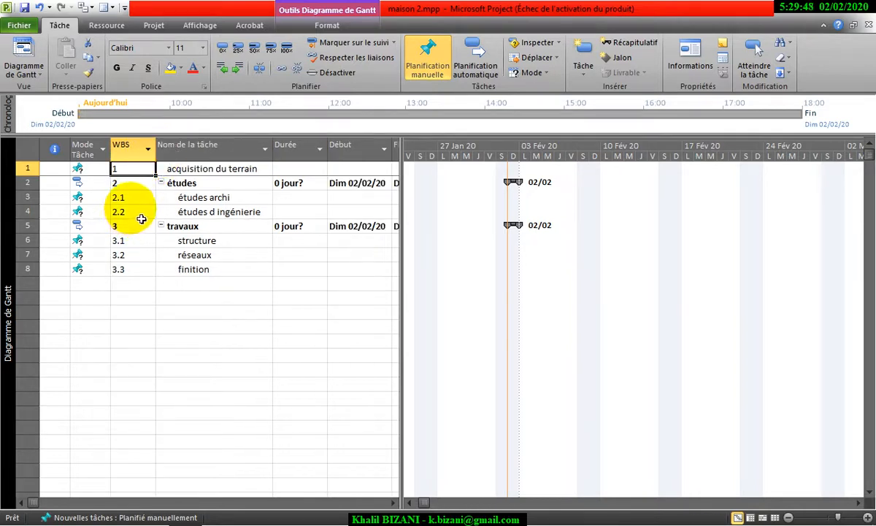
Step: Open the project's WBS code definition and set the level 1 sequence to "Majuscules (ordonnées)"
{"action": "left_click", "coordinate": [211, 25]}
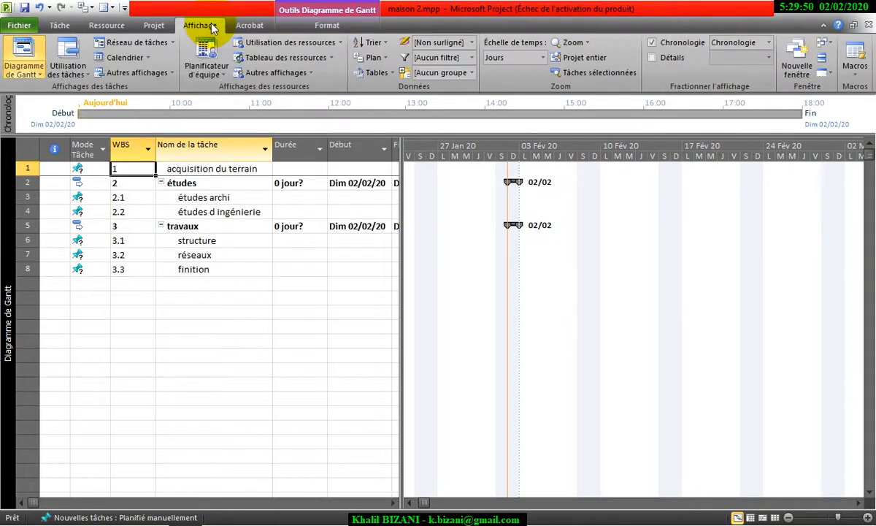
{"action": "left_click", "coordinate": [163, 22]}
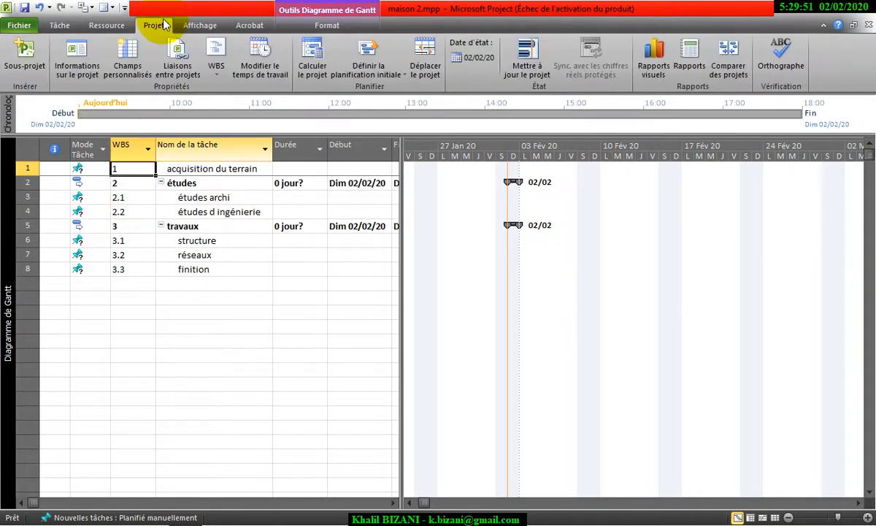
{"action": "left_click", "coordinate": [218, 73]}
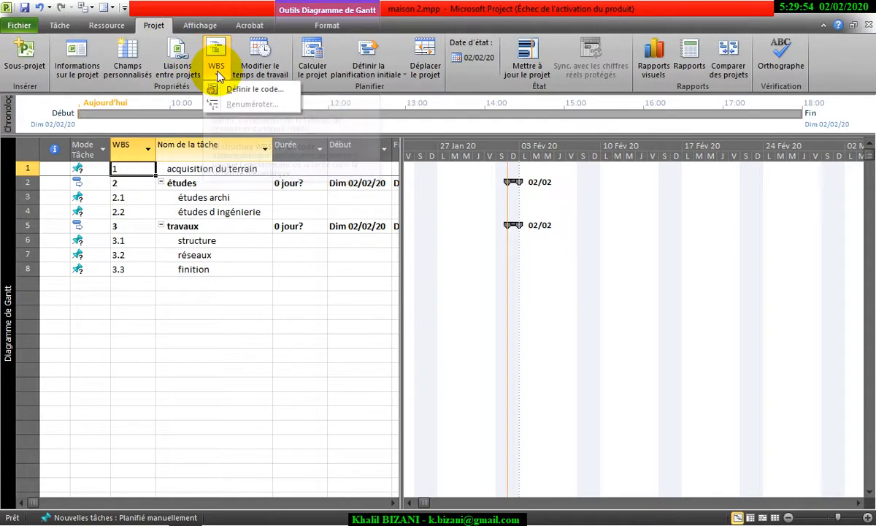
{"action": "left_click", "coordinate": [232, 90]}
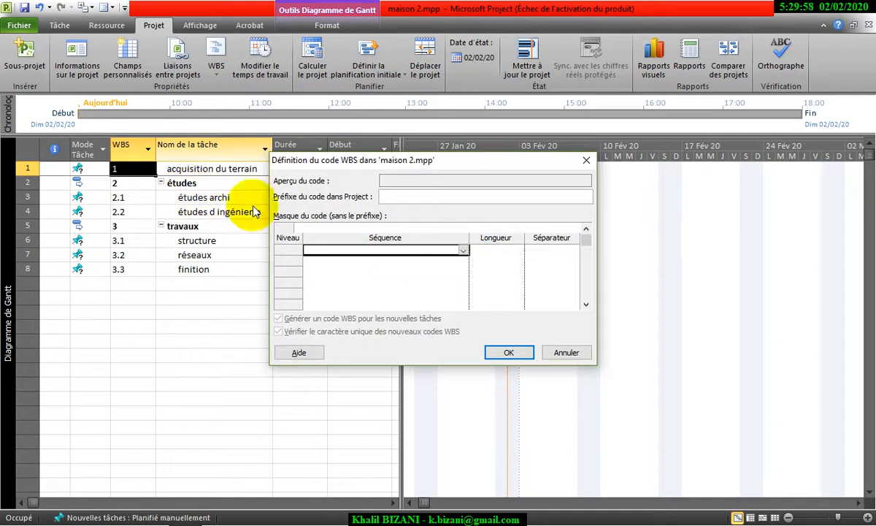
{"action": "left_click", "coordinate": [466, 254]}
{"action": "left_click", "coordinate": [465, 252]}
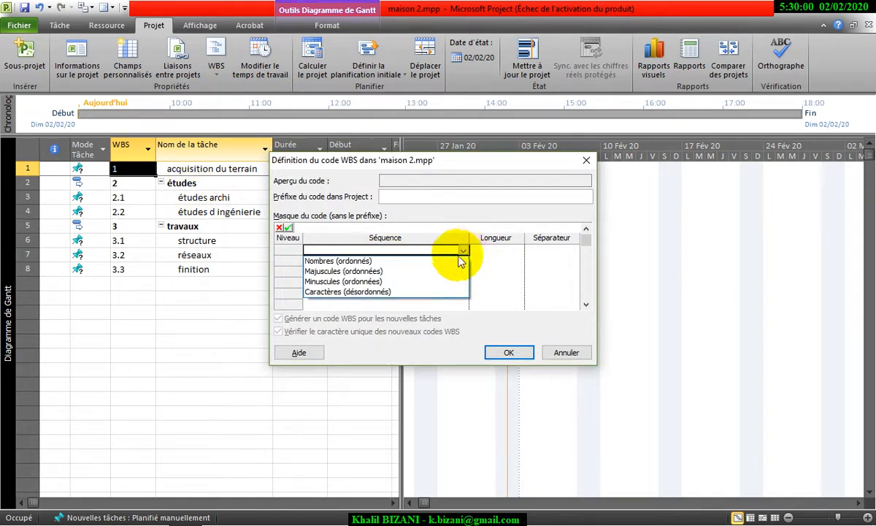
{"action": "left_click", "coordinate": [411, 272]}
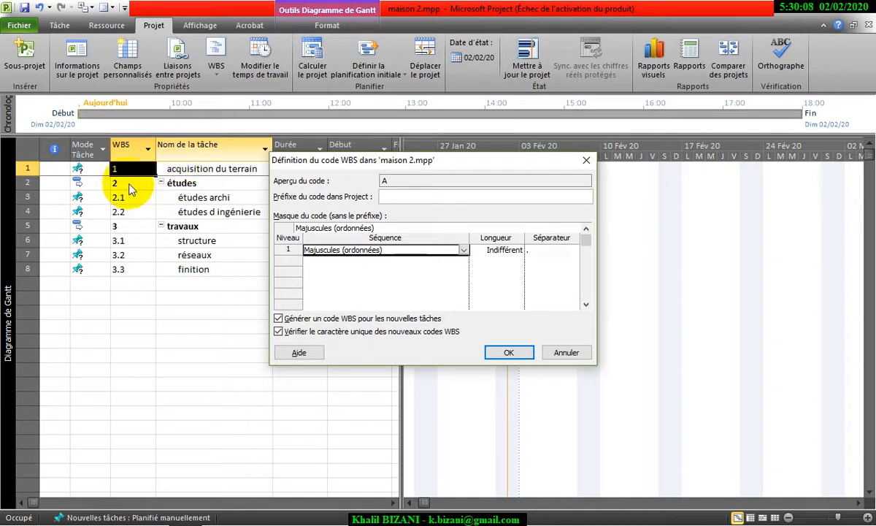
Step: Set the WBS code mask's level 2 sequence to "Nombres (ordonnés)" and level 3 to "Minuscules (ordonnées)"
{"action": "left_click", "coordinate": [453, 261]}
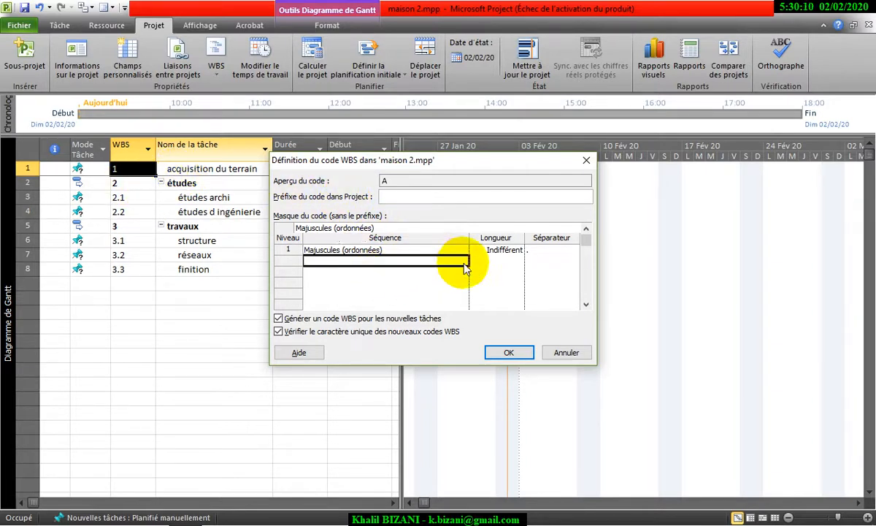
{"action": "left_click", "coordinate": [463, 261]}
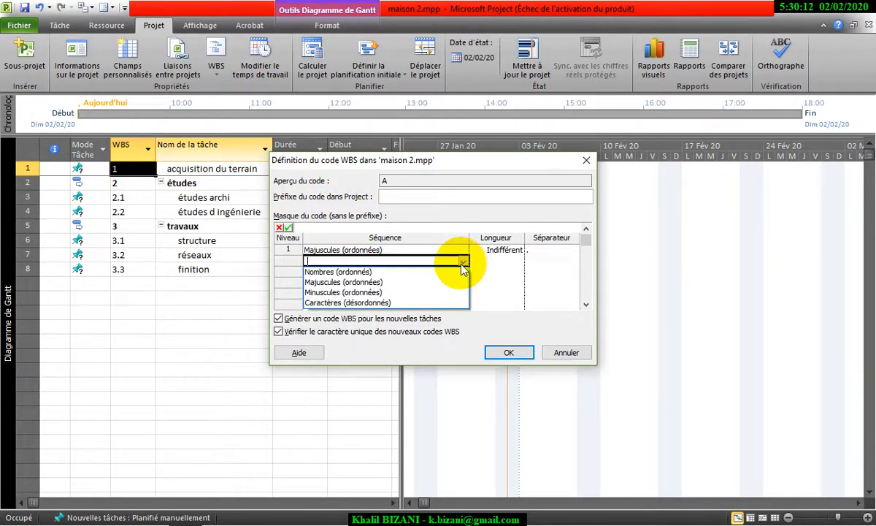
{"action": "left_click", "coordinate": [449, 272]}
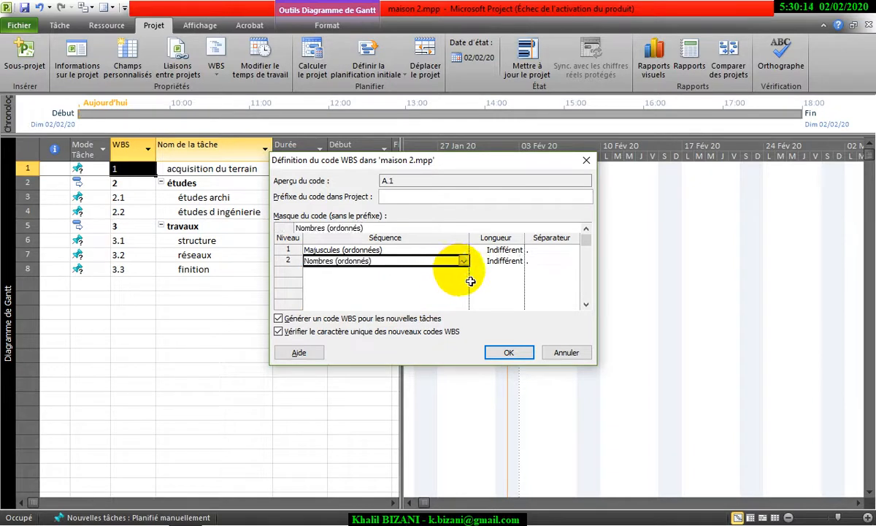
{"action": "left_click", "coordinate": [466, 273]}
{"action": "left_click", "coordinate": [465, 274]}
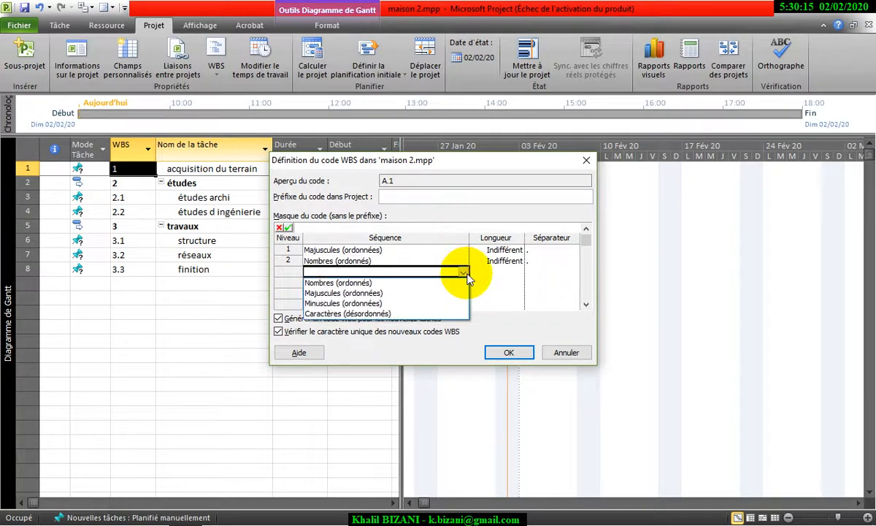
{"action": "left_click", "coordinate": [438, 302]}
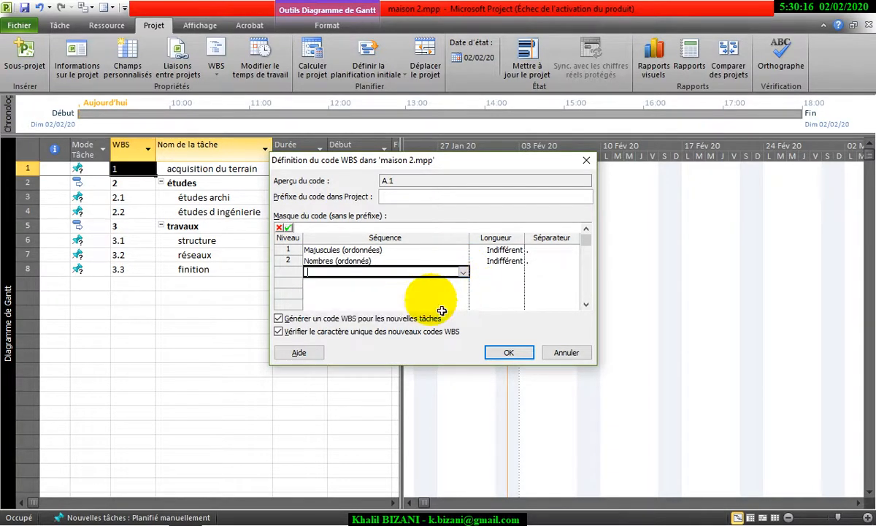
Step: Set the level 1 separator of the WBS code to "-" and apply the code definition
{"action": "left_click", "coordinate": [547, 252]}
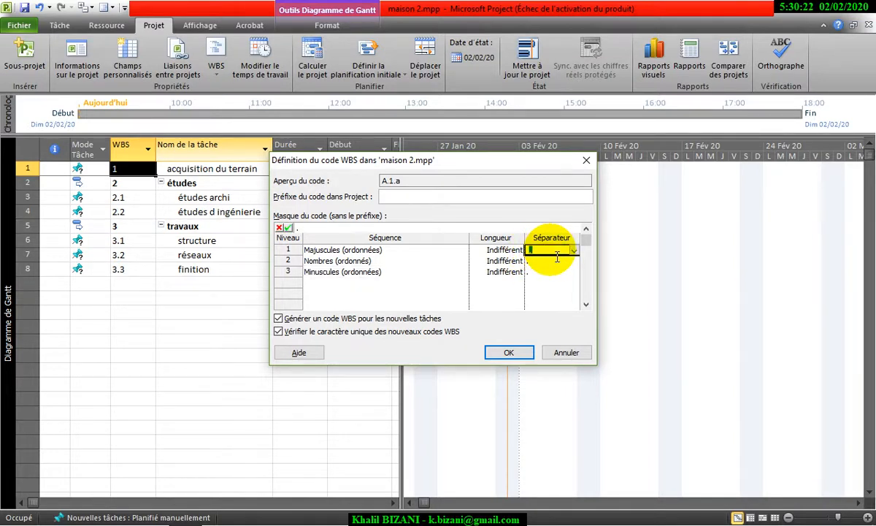
{"action": "key", "text": "Return"}
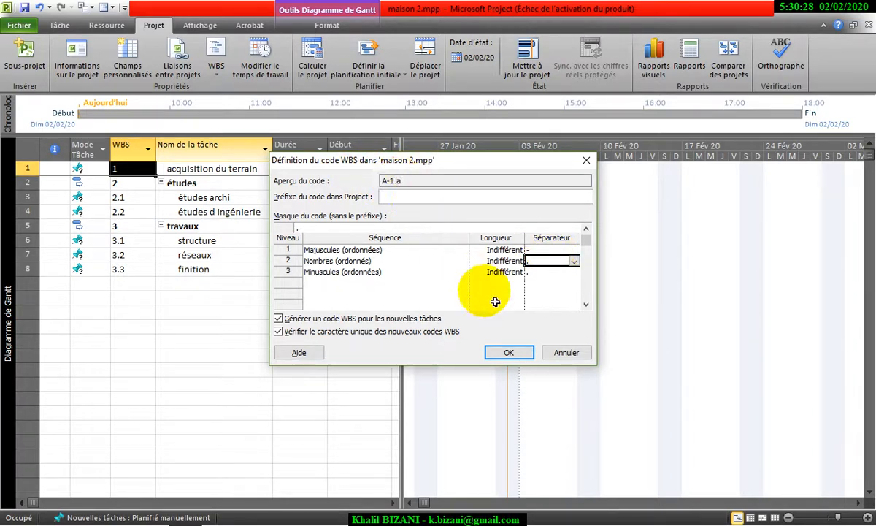
{"action": "left_click", "coordinate": [509, 352]}
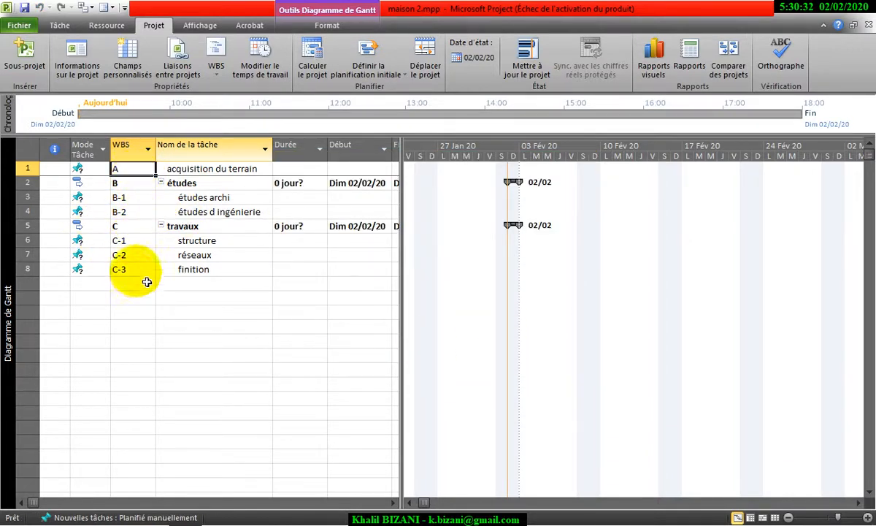
{"action": "left_click", "coordinate": [146, 194]}
{"action": "left_click", "coordinate": [140, 171]}
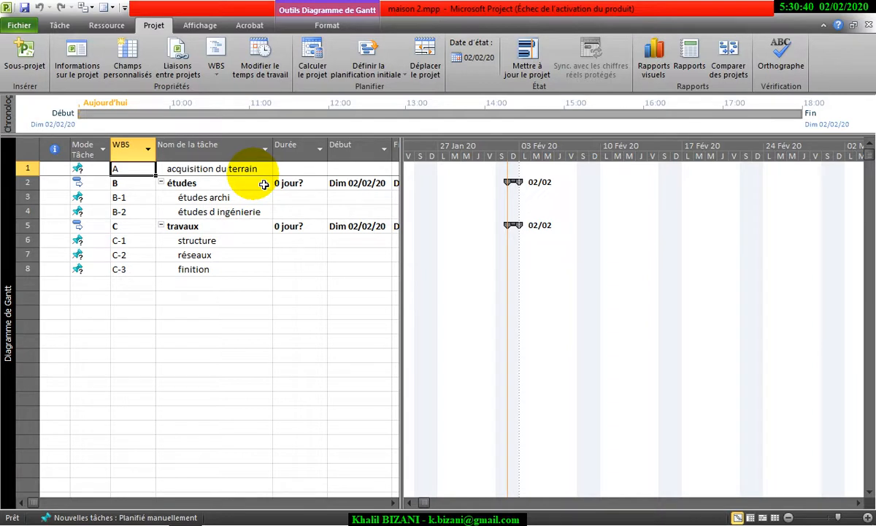
{"action": "left_click", "coordinate": [252, 245]}
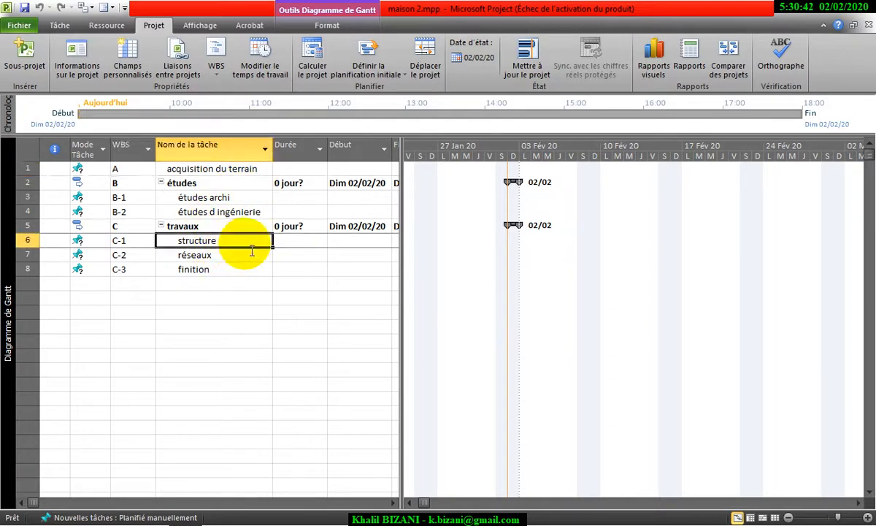
Step: Insert a new task named "fondations" between "structure" and "réseaux"
{"action": "left_click", "coordinate": [33, 255]}
{"action": "right_click", "coordinate": [35, 255]}
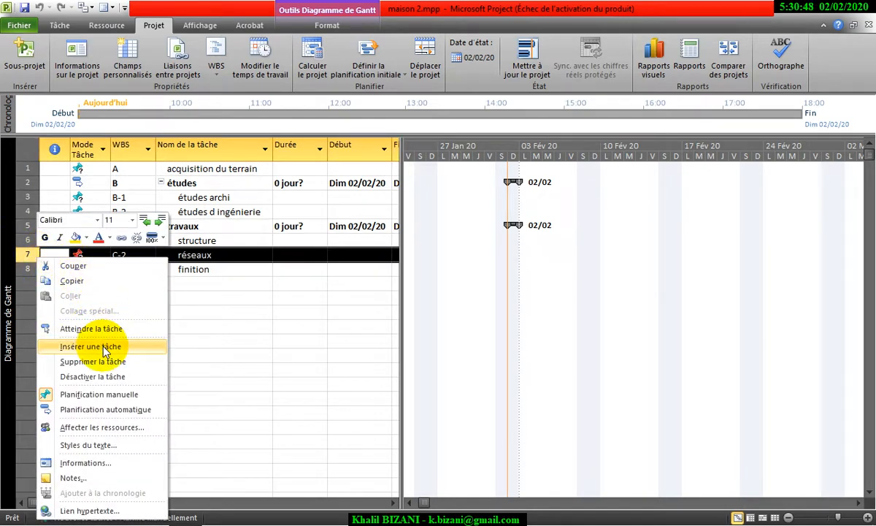
{"action": "left_click", "coordinate": [105, 349]}
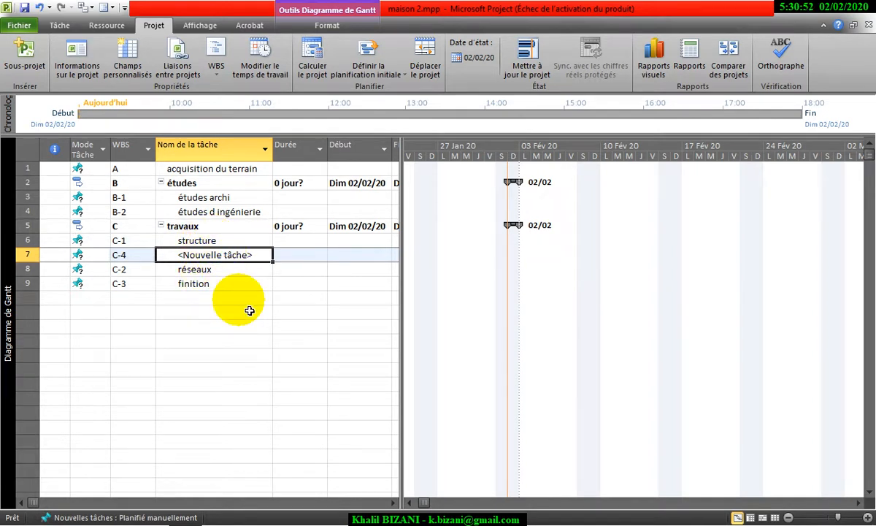
{"action": "type", "text": "fondations"}
{"action": "key", "text": "Return"}
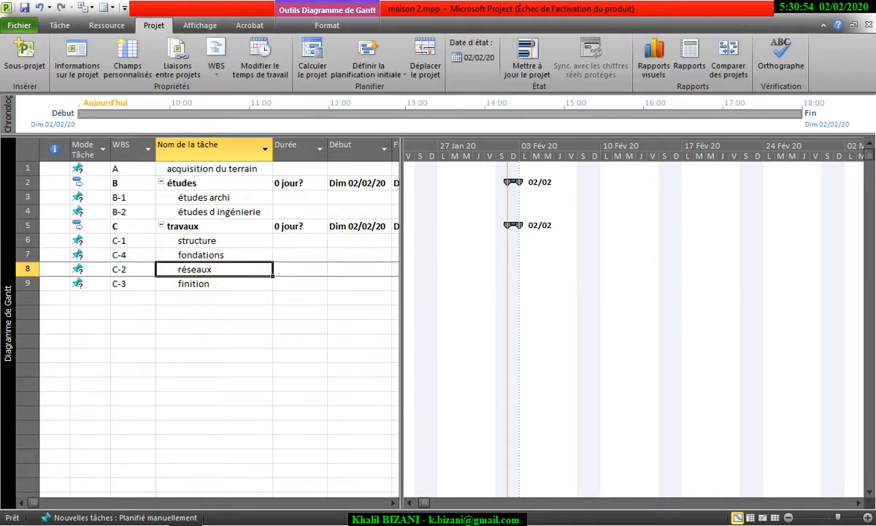
Step: Insert a new task named "elevations" between "fondations" and "réseaux"
{"action": "right_click", "coordinate": [29, 269]}
{"action": "left_click", "coordinate": [121, 92]}
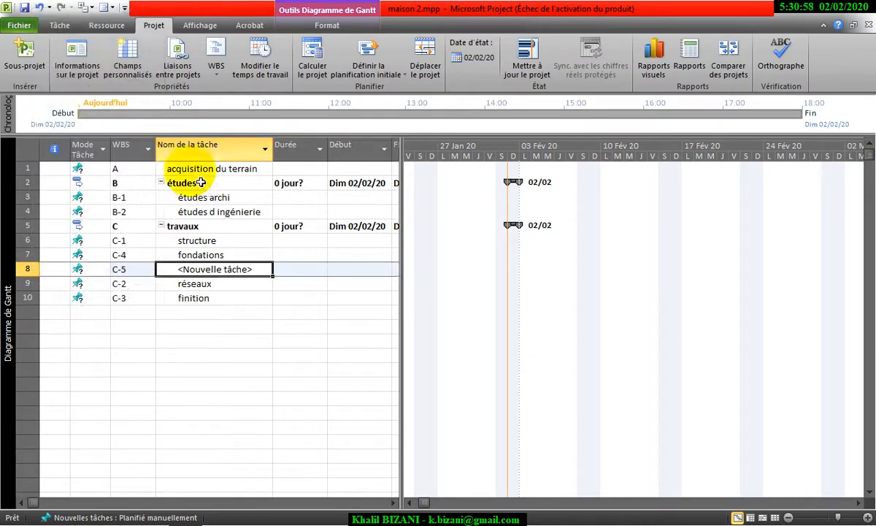
{"action": "type", "text": "eleva"}
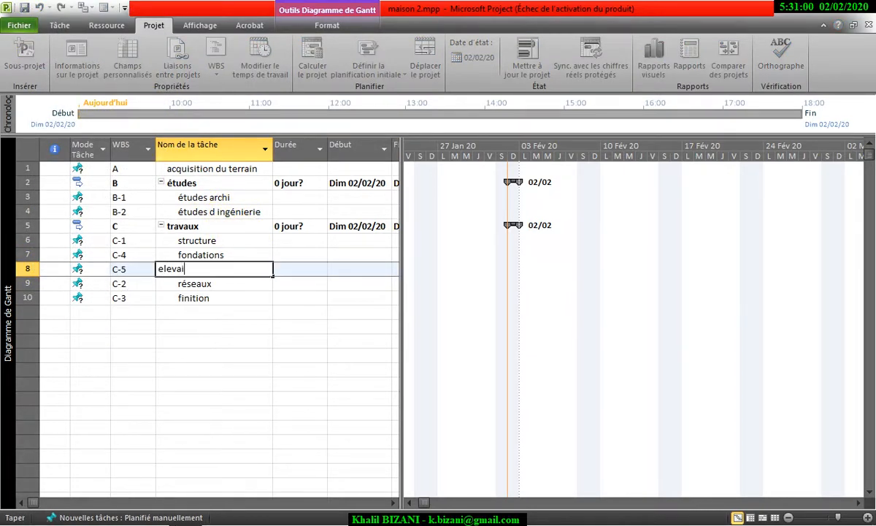
{"action": "type", "text": "tions"}
{"action": "key", "text": "Return"}
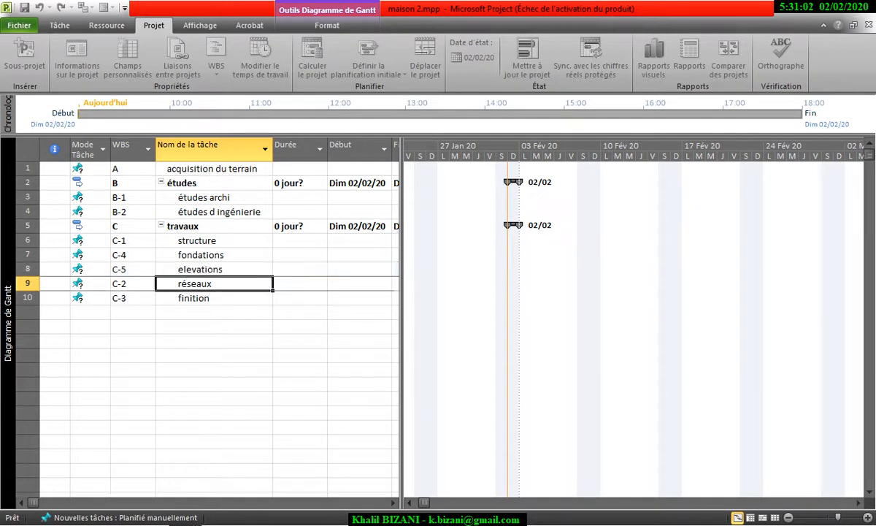
Step: Indent "fondations" and "elevations" one level as subtasks of "structure"
{"action": "mouse_move", "coordinate": [272, 284]}
{"action": "left_mouse_down"}
{"action": "mouse_move", "coordinate": [269, 264]}
{"action": "mouse_move", "coordinate": [265, 273]}
{"action": "left_mouse_up"}
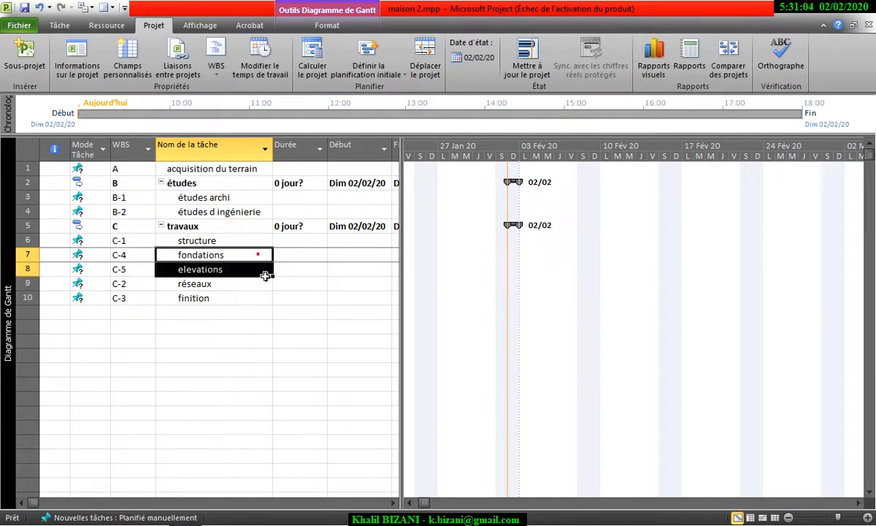
{"action": "left_click", "coordinate": [73, 27]}
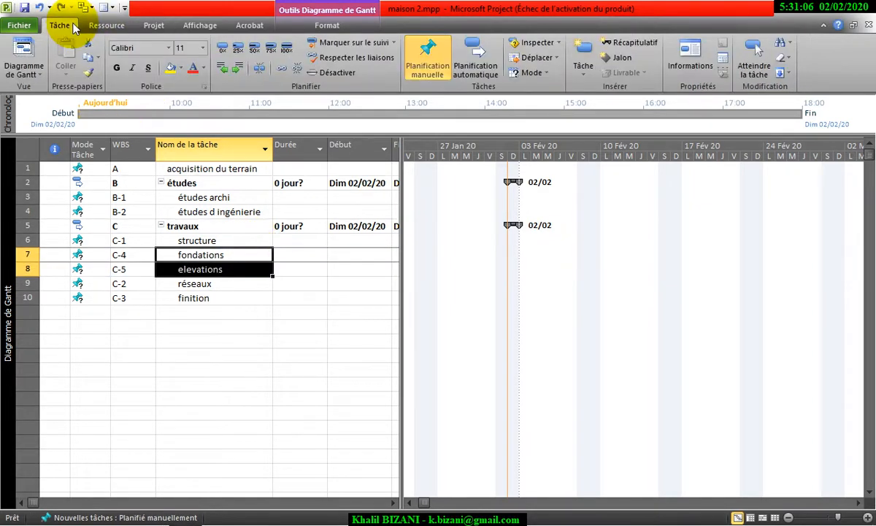
{"action": "left_click", "coordinate": [239, 68]}
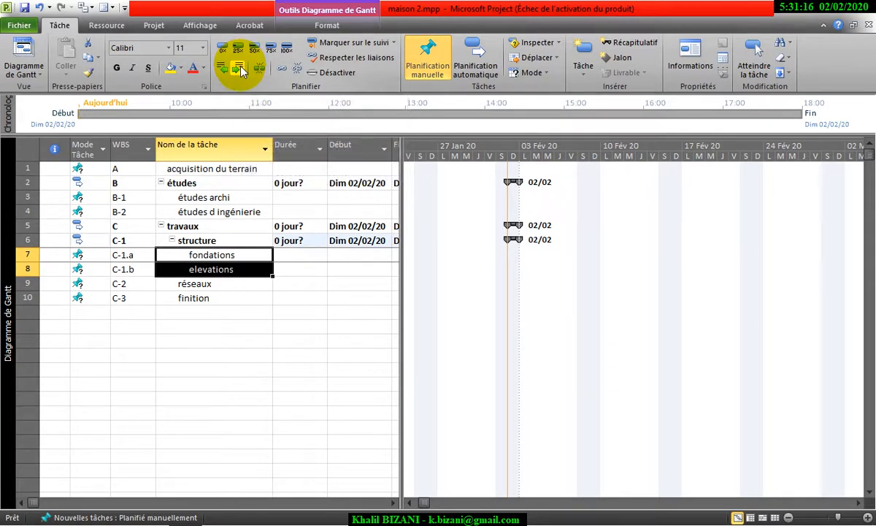
{"action": "left_click", "coordinate": [149, 270]}
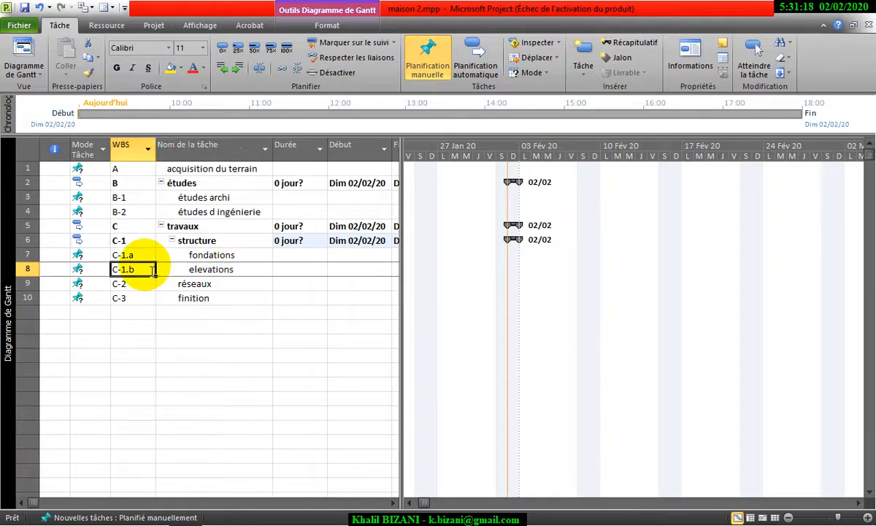
{"action": "left_click", "coordinate": [148, 255]}
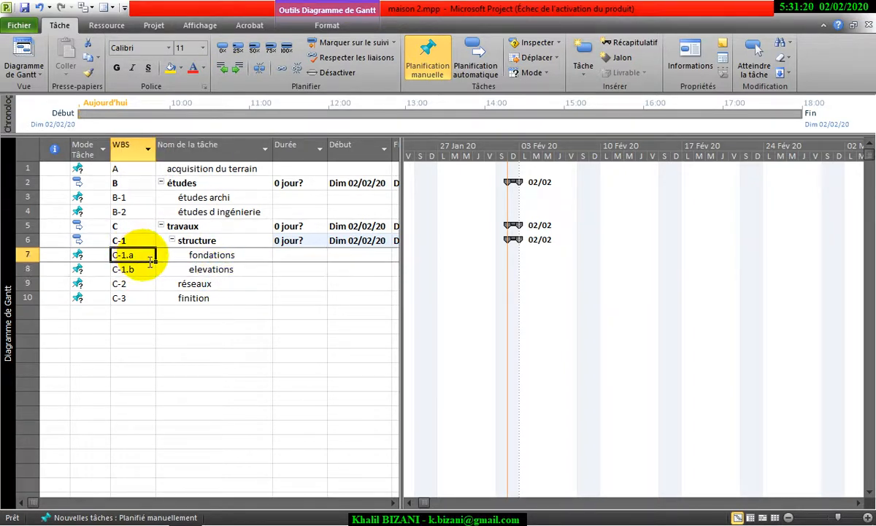
{"action": "left_click", "coordinate": [146, 298]}
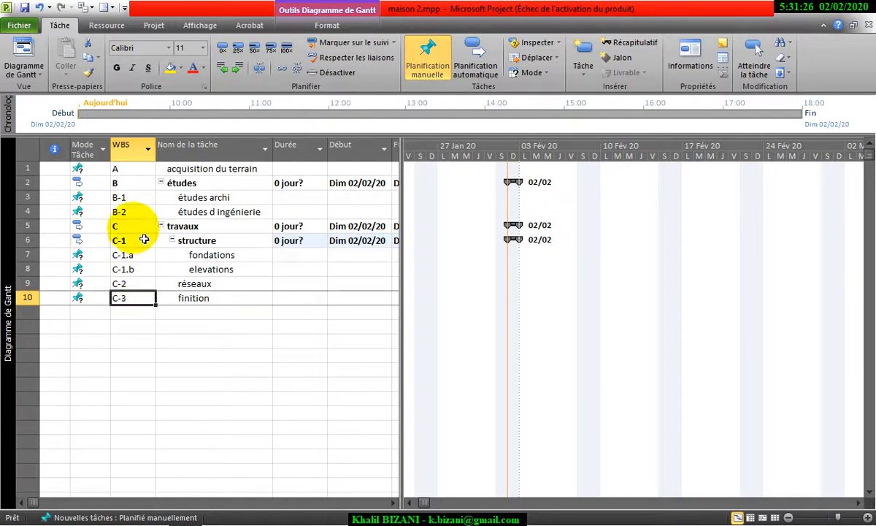
{"action": "left_click", "coordinate": [141, 226]}
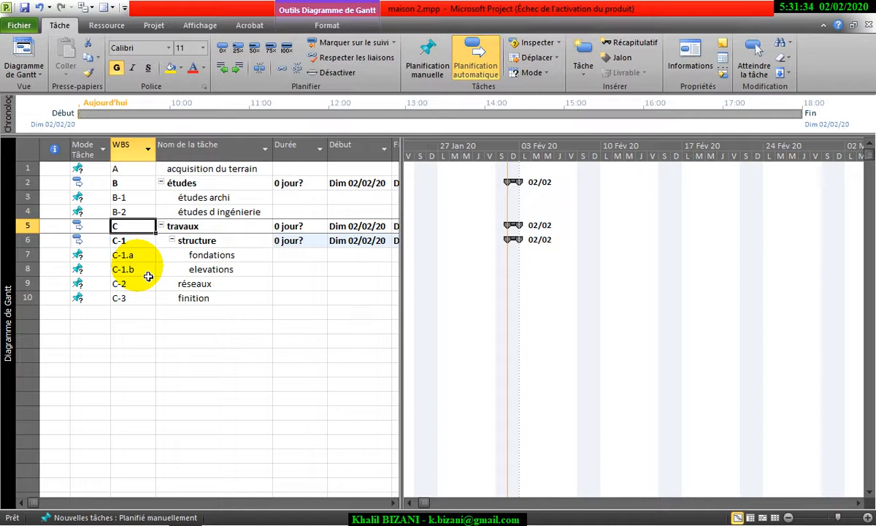
{"action": "left_click", "coordinate": [252, 274]}
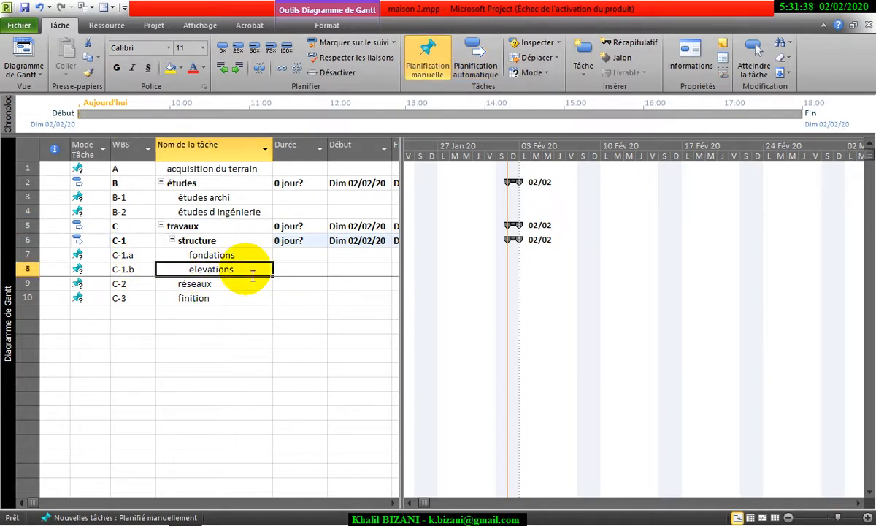
{"action": "left_click", "coordinate": [238, 170]}
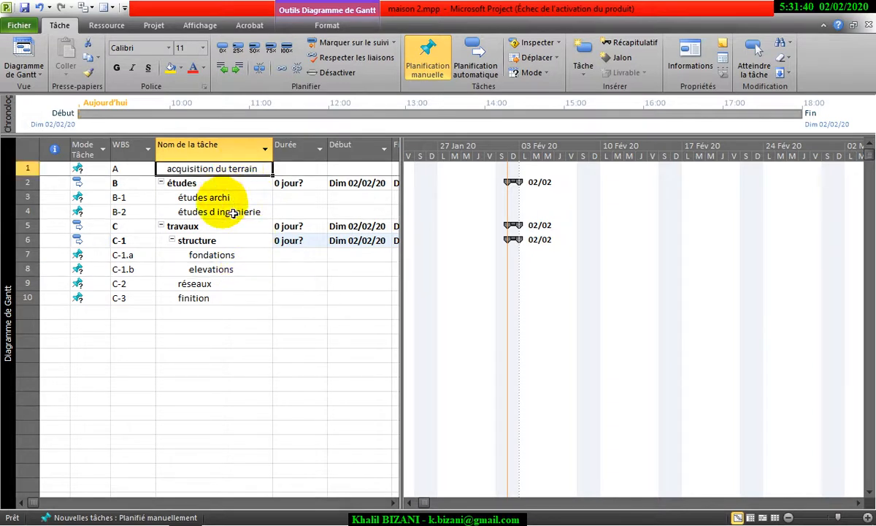
{"action": "left_click", "coordinate": [255, 272]}
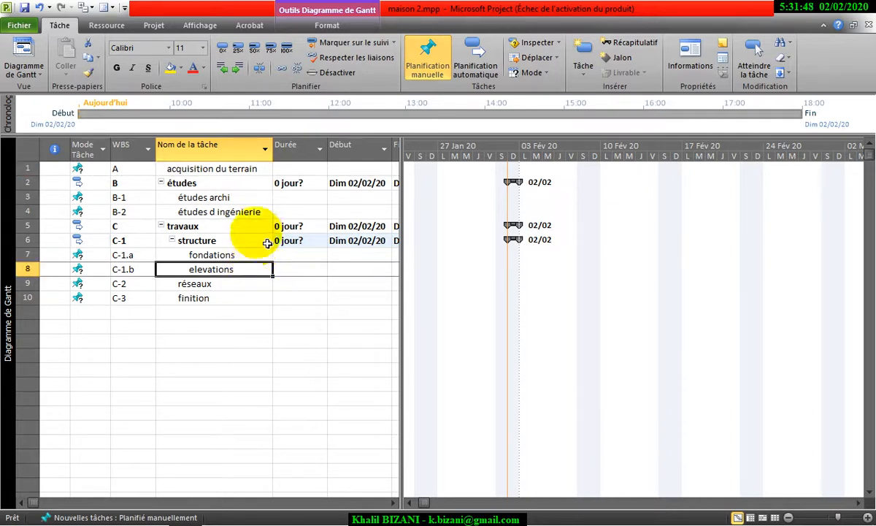
Step: Collapse and re-expand the subtasks of the summary tasks "structure", "travaux" and "études"
{"action": "left_click", "coordinate": [172, 243]}
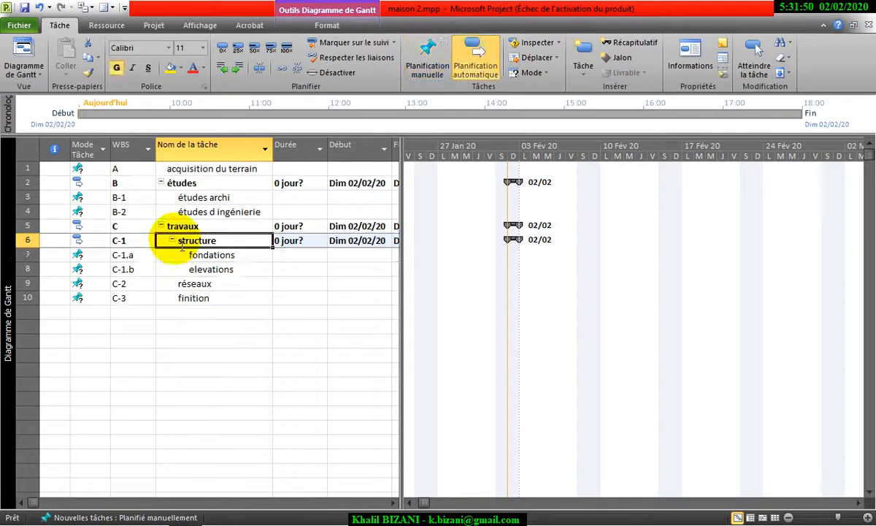
{"action": "left_click", "coordinate": [172, 241]}
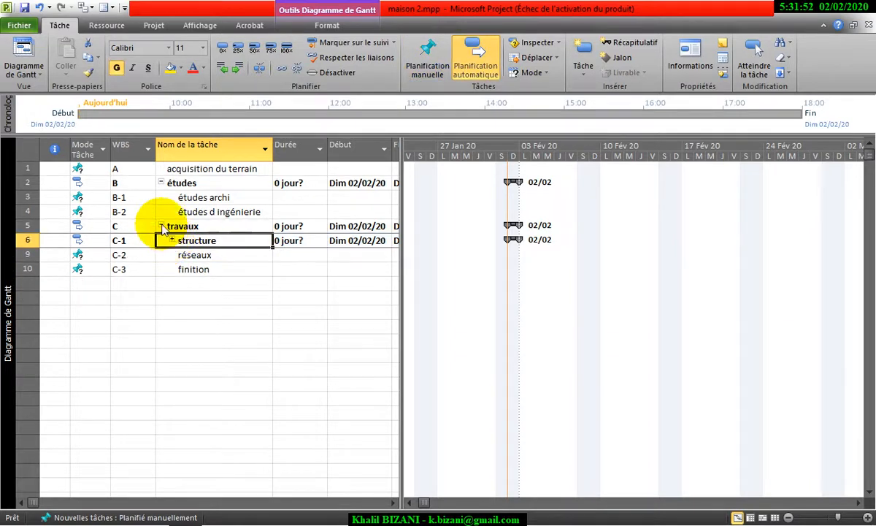
{"action": "left_click", "coordinate": [162, 227]}
{"action": "left_click", "coordinate": [161, 226]}
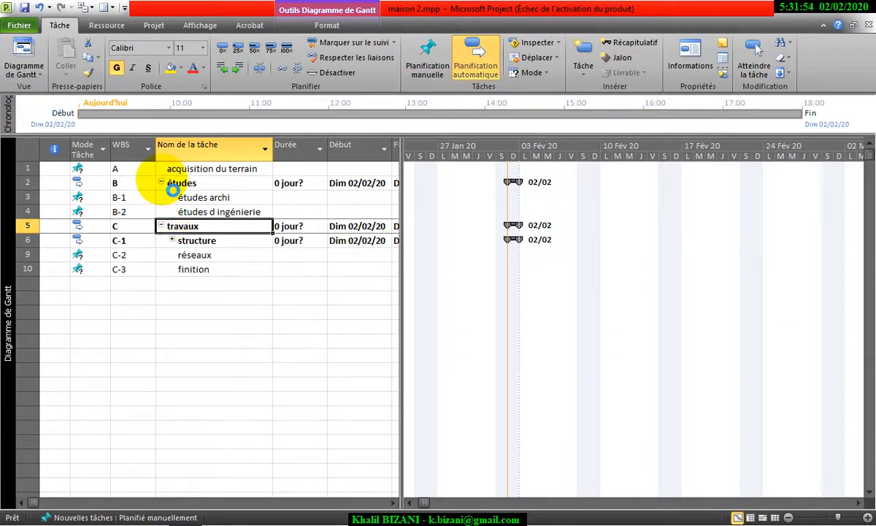
{"action": "left_click", "coordinate": [162, 183]}
{"action": "left_click", "coordinate": [163, 183]}
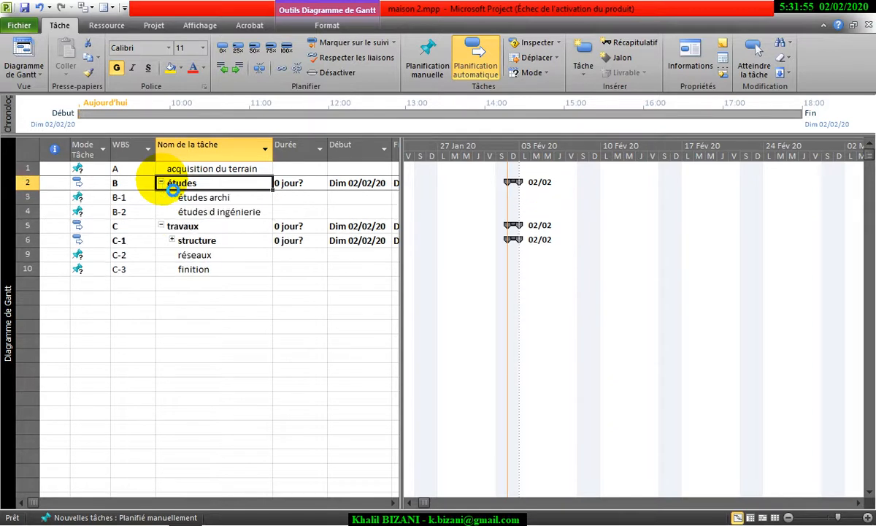
{"action": "left_click", "coordinate": [173, 242]}
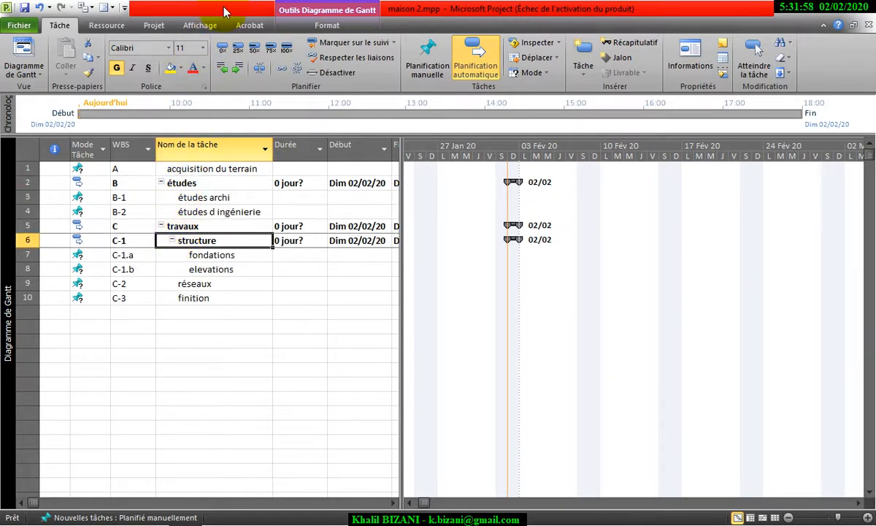
Step: Reduce the displayed task outline to hierarchical level 1, and extend it to hierarchical level 2
{"action": "left_click", "coordinate": [211, 26]}
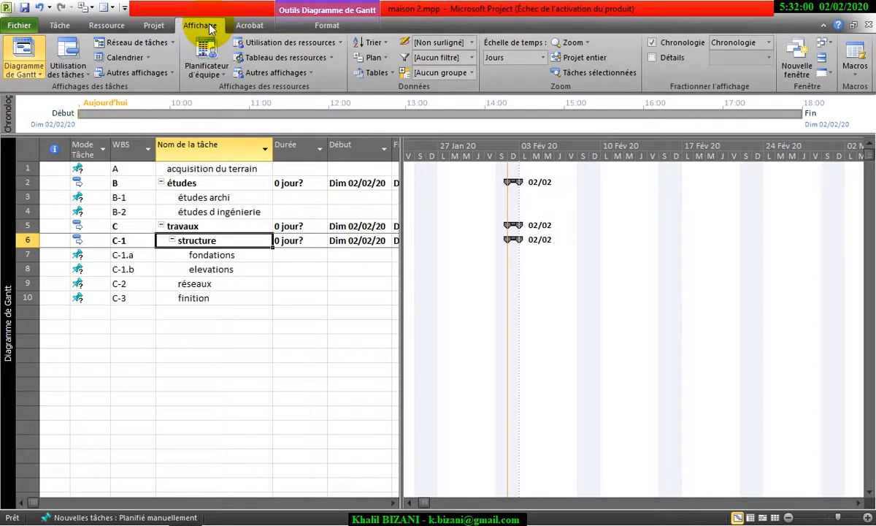
{"action": "left_click", "coordinate": [384, 64]}
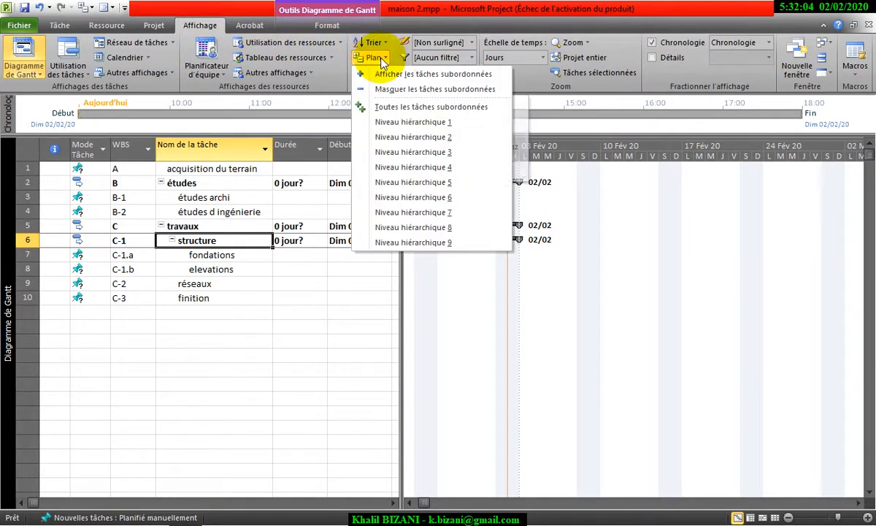
{"action": "left_click", "coordinate": [399, 125]}
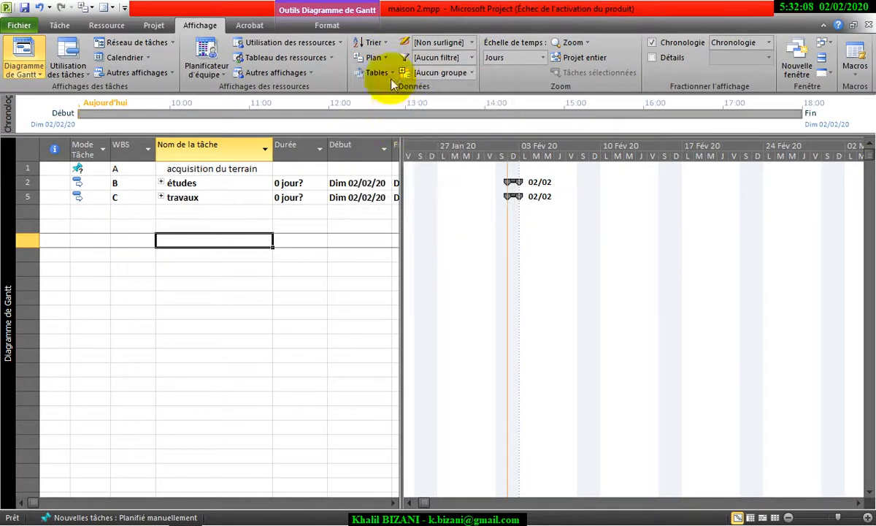
{"action": "left_click", "coordinate": [372, 58]}
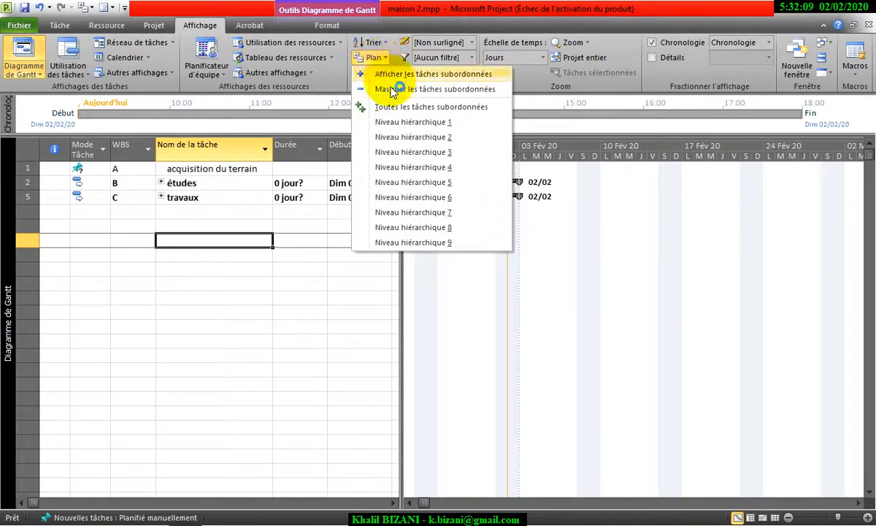
{"action": "left_click", "coordinate": [401, 138]}
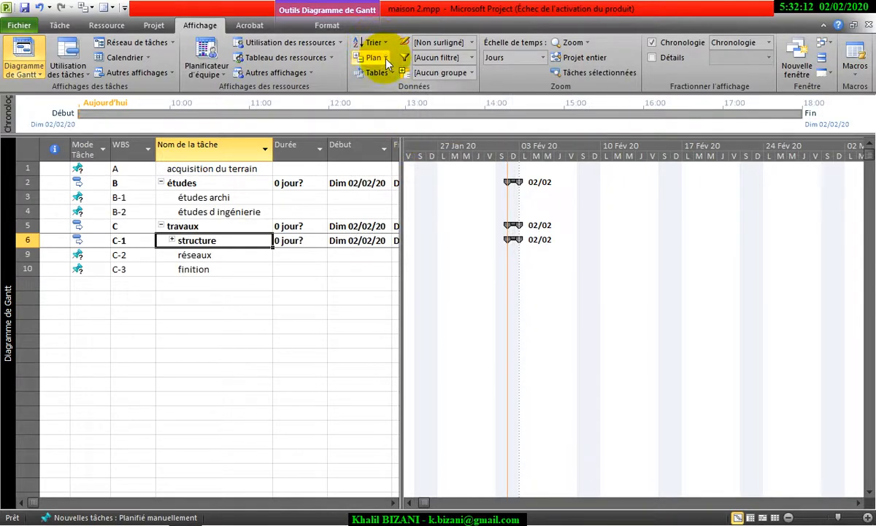
Step: Display the task outline down to hierarchical level 3 and clear the task selection
{"action": "left_click", "coordinate": [363, 57]}
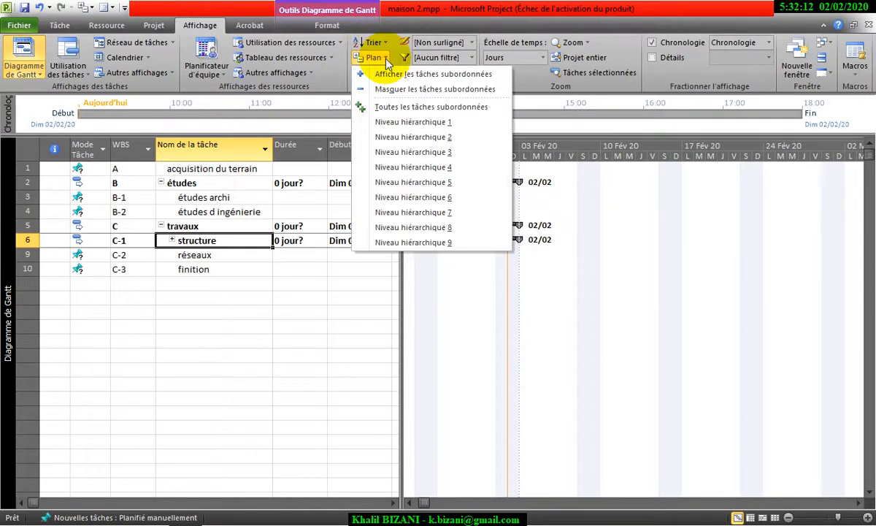
{"action": "left_click", "coordinate": [396, 152]}
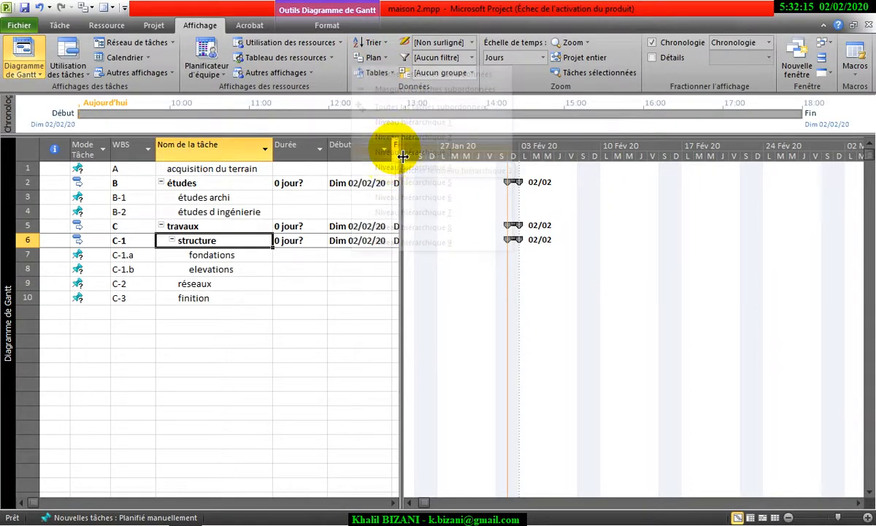
{"action": "left_click", "coordinate": [238, 300]}
{"action": "left_click", "coordinate": [237, 329]}
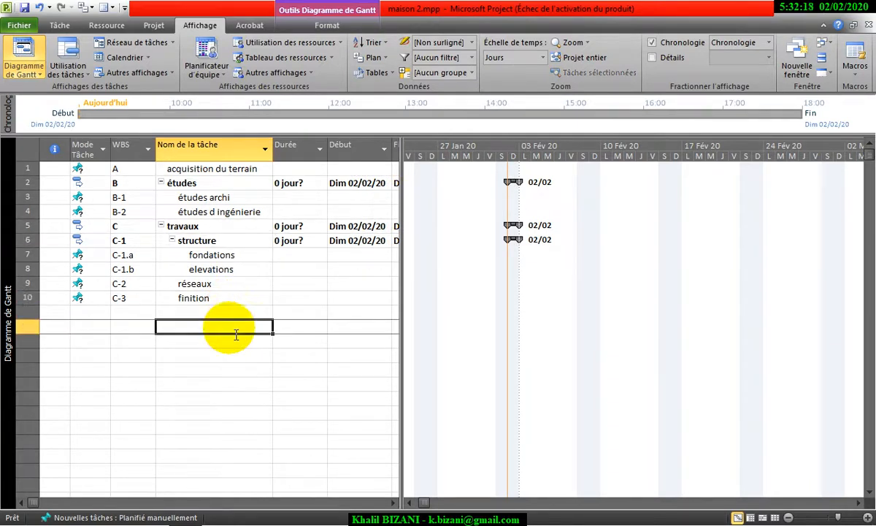